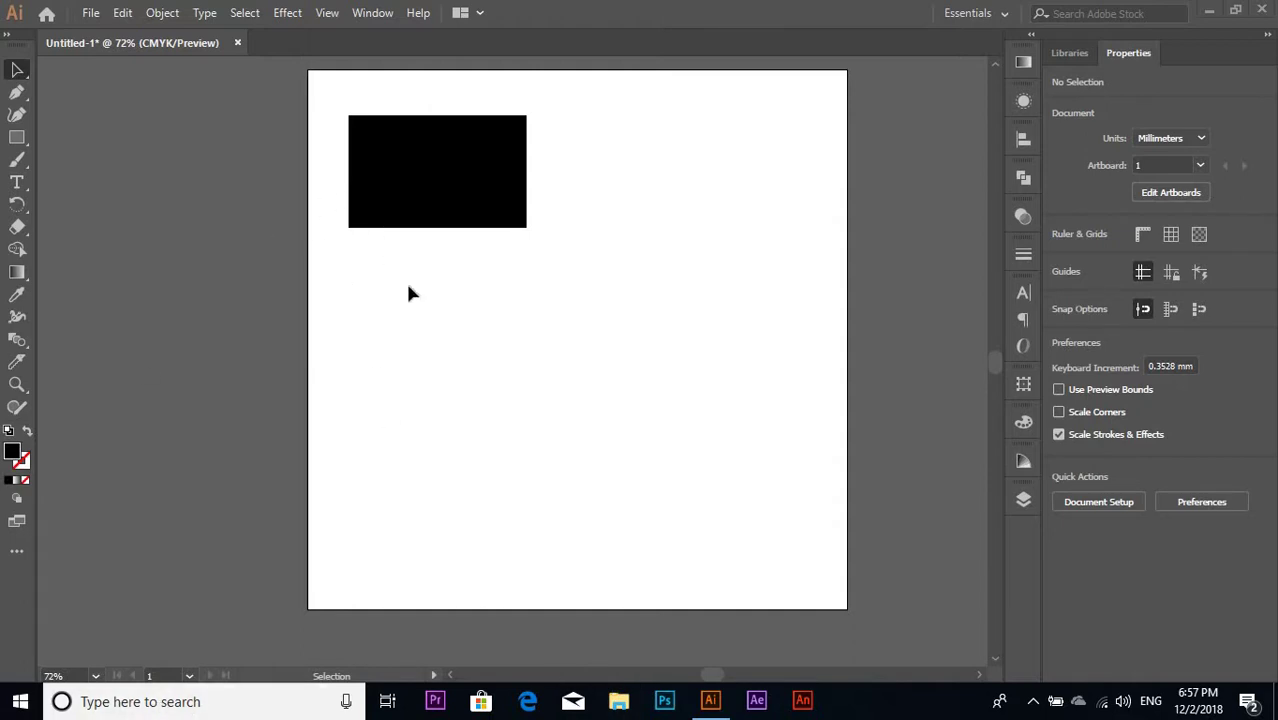
Select the whole black rectangle.
left_click(443, 204)
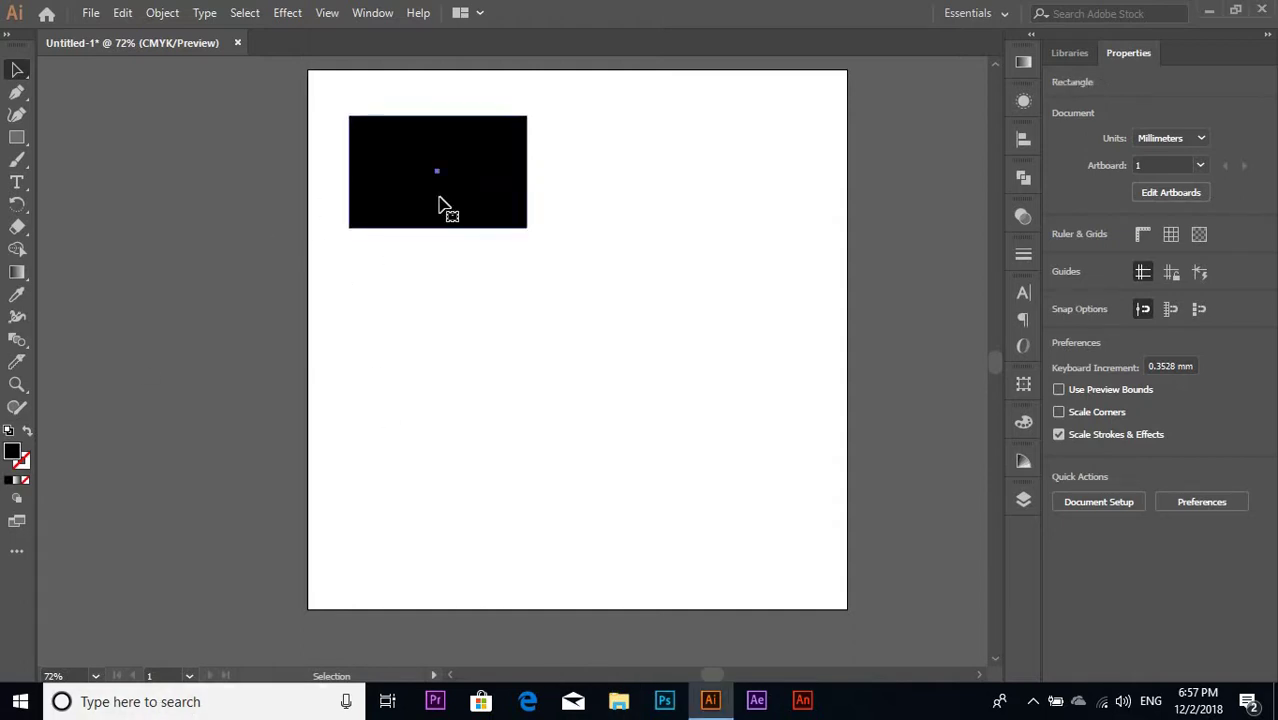
left_click(418, 390)
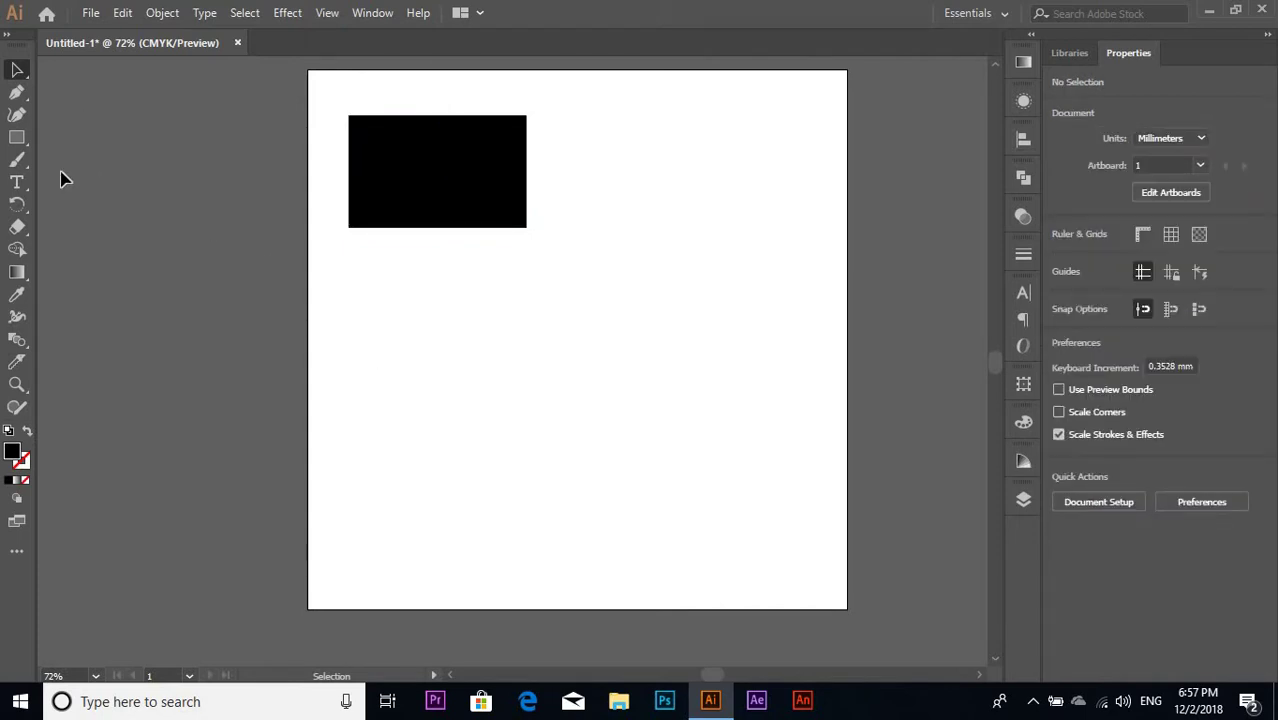
left_click(405, 224)
left_click(428, 303)
left_click_drag(339, 101, 540, 272)
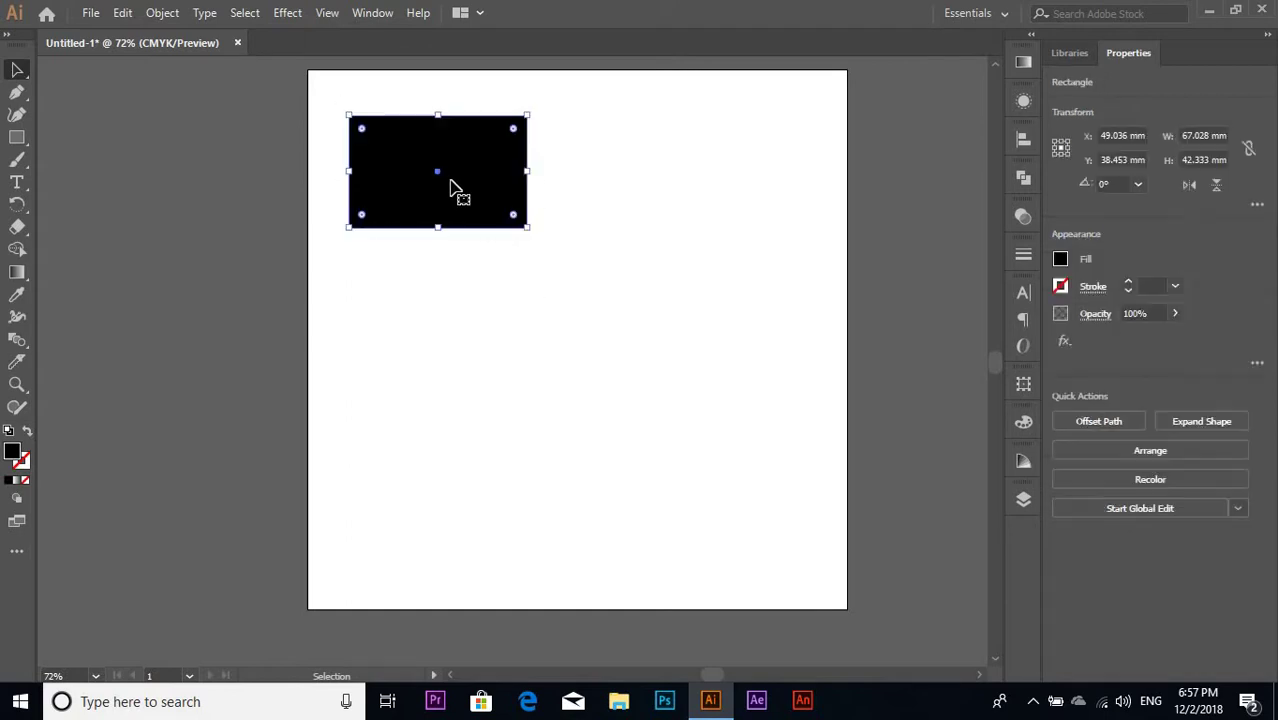
Slice the black rectangle along a wavy Knife line.
left_click(17, 362)
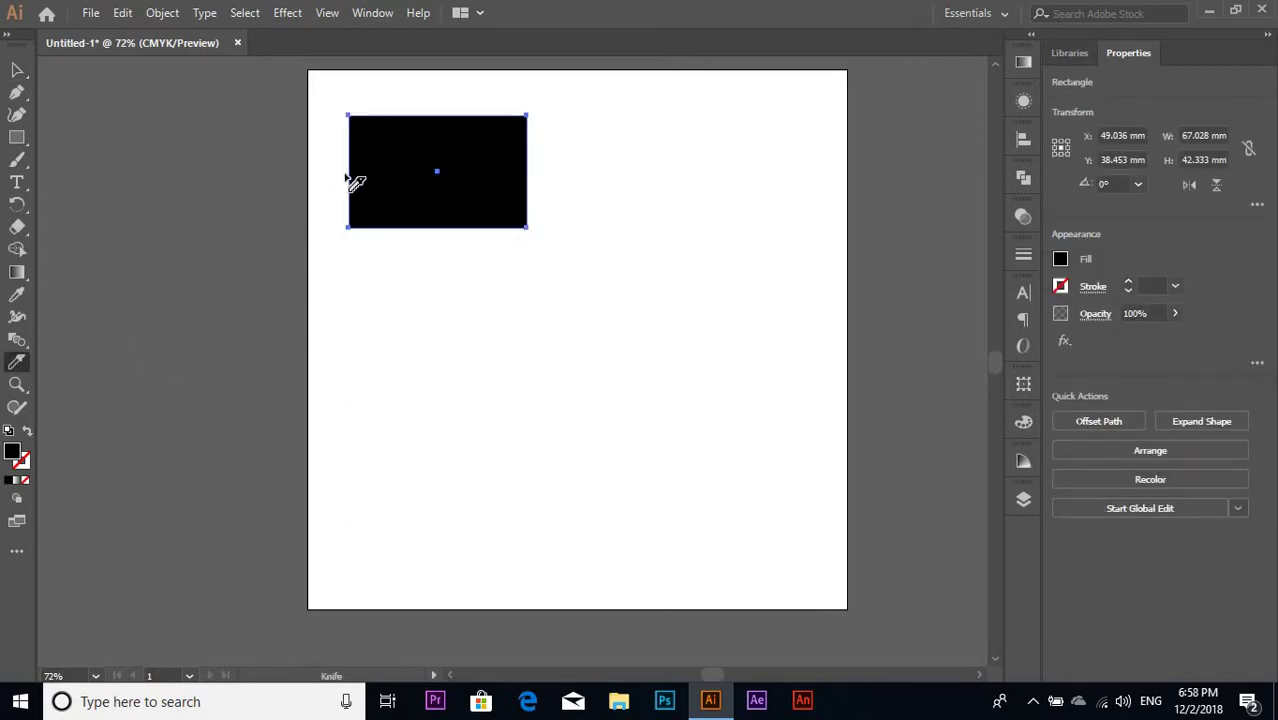
left_click_drag(346, 178, 577, 188)
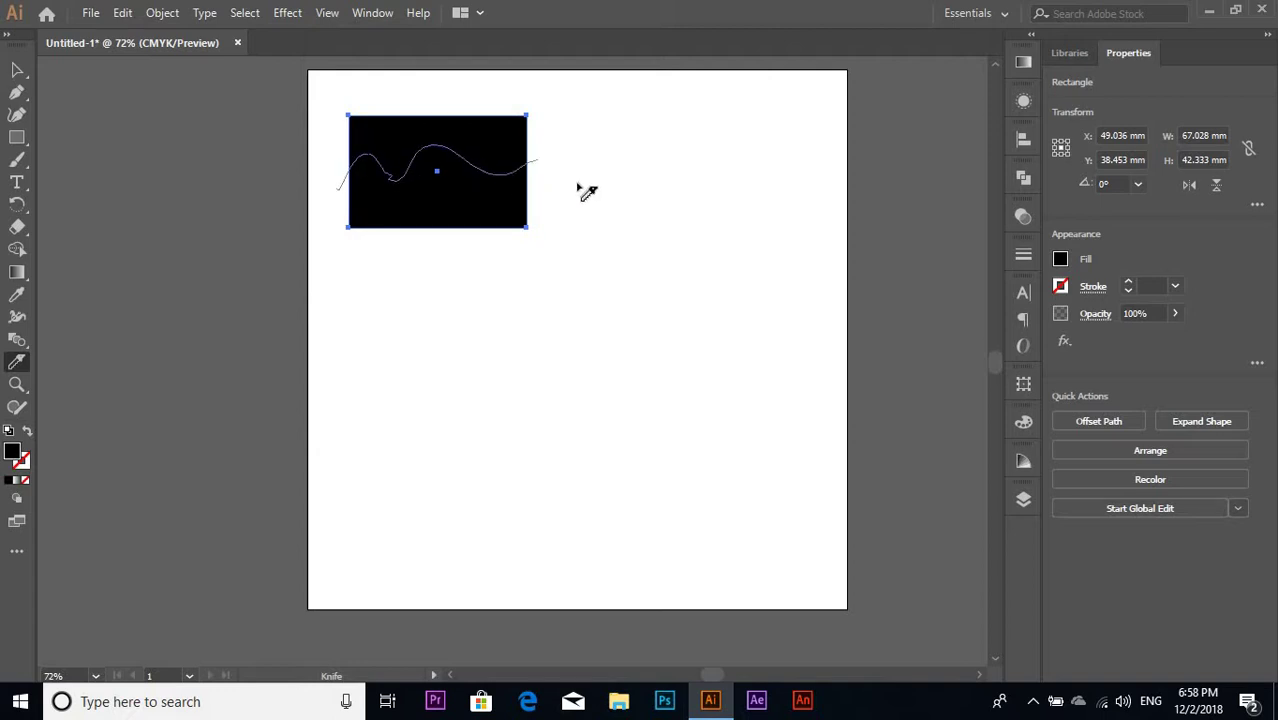
left_click(17, 70)
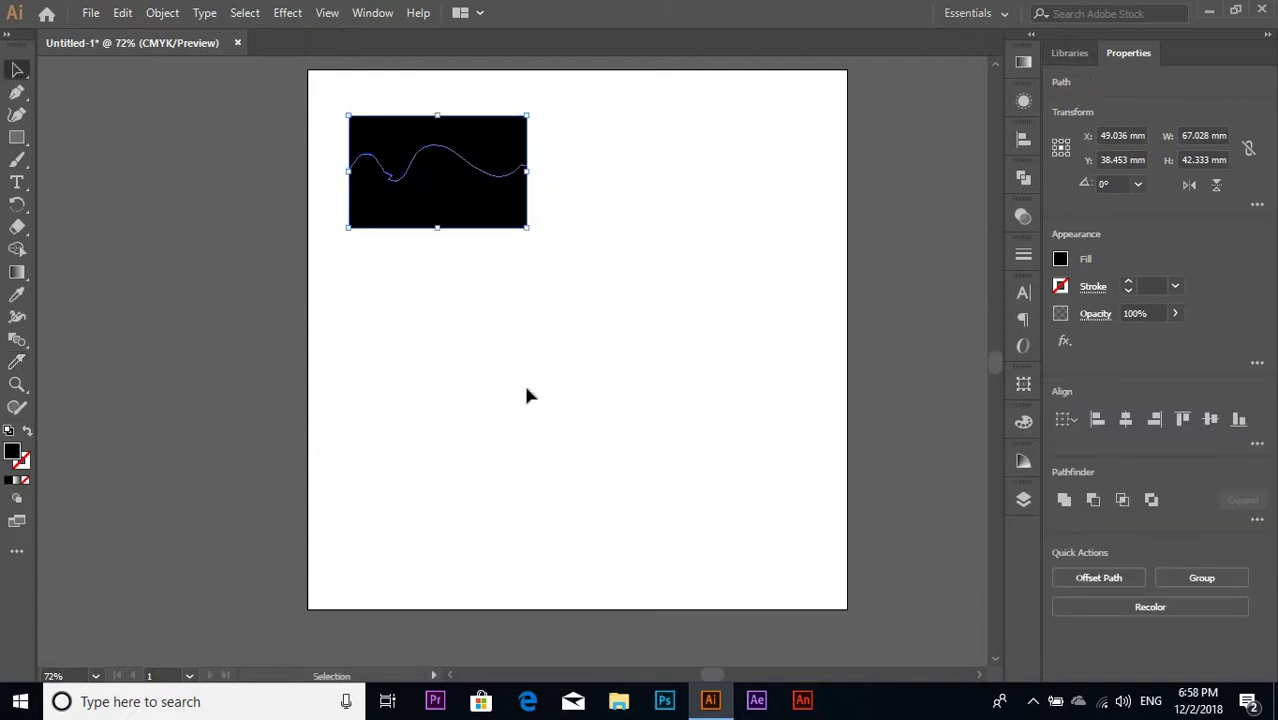
Shift the lower cut piece down to leave a white wavy gap.
left_click(492, 277)
left_click(450, 186)
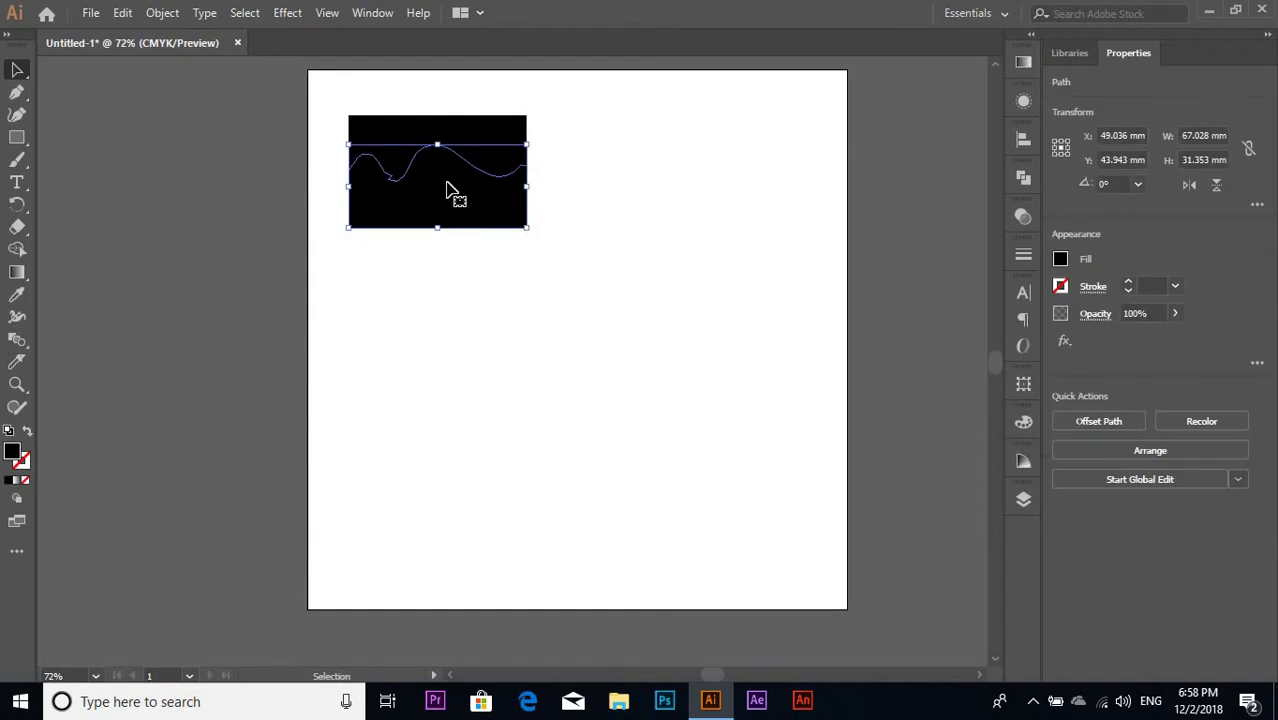
left_click_drag(447, 190, 452, 208)
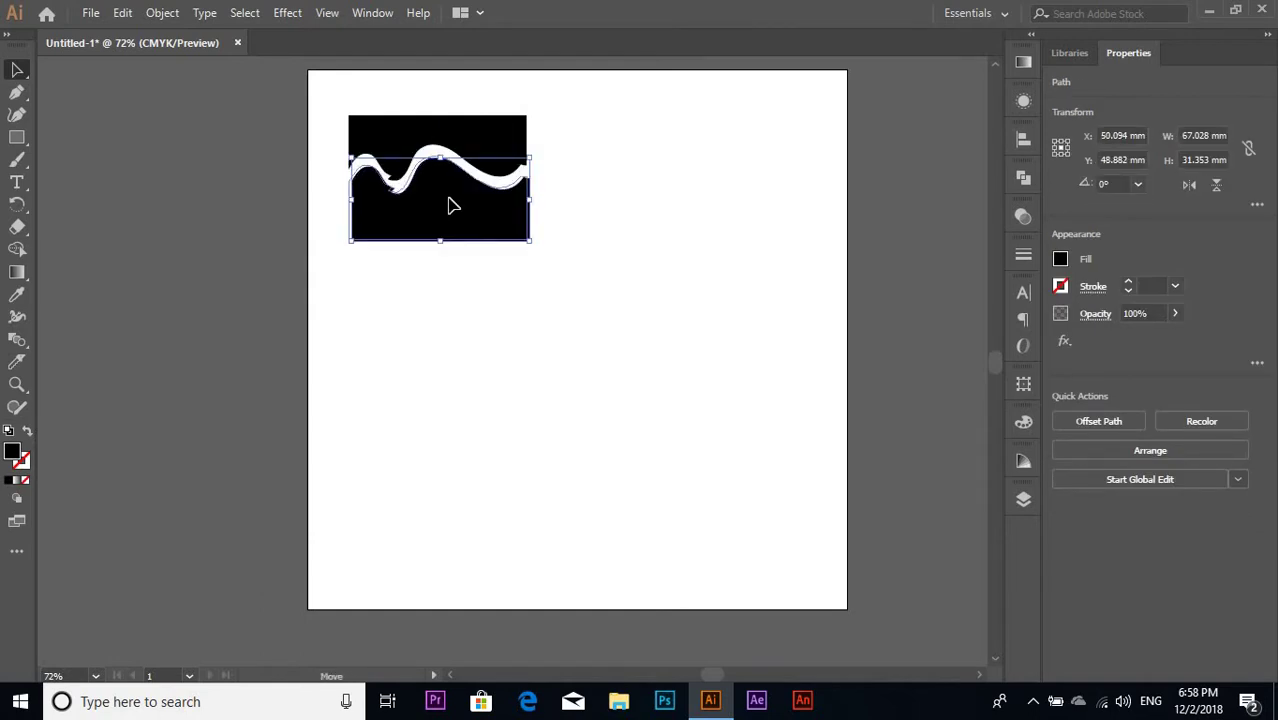
key("ctrl+z")
left_click(490, 342)
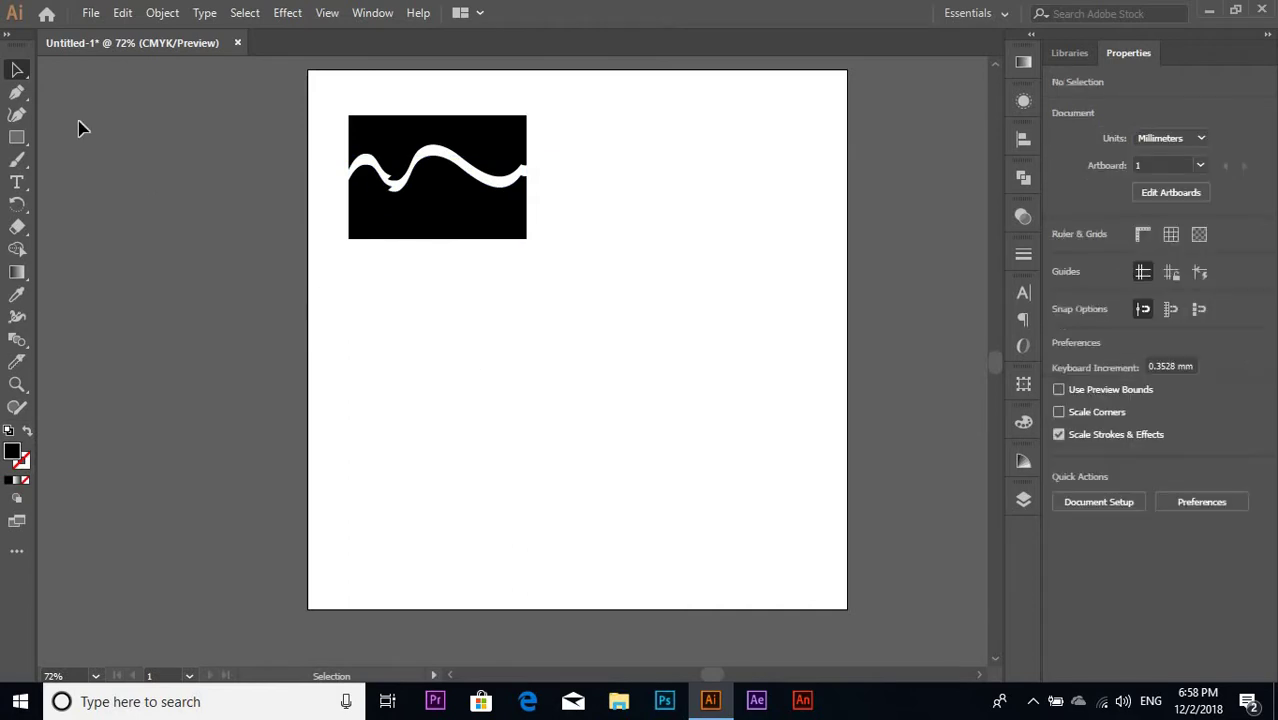
left_click(20, 142)
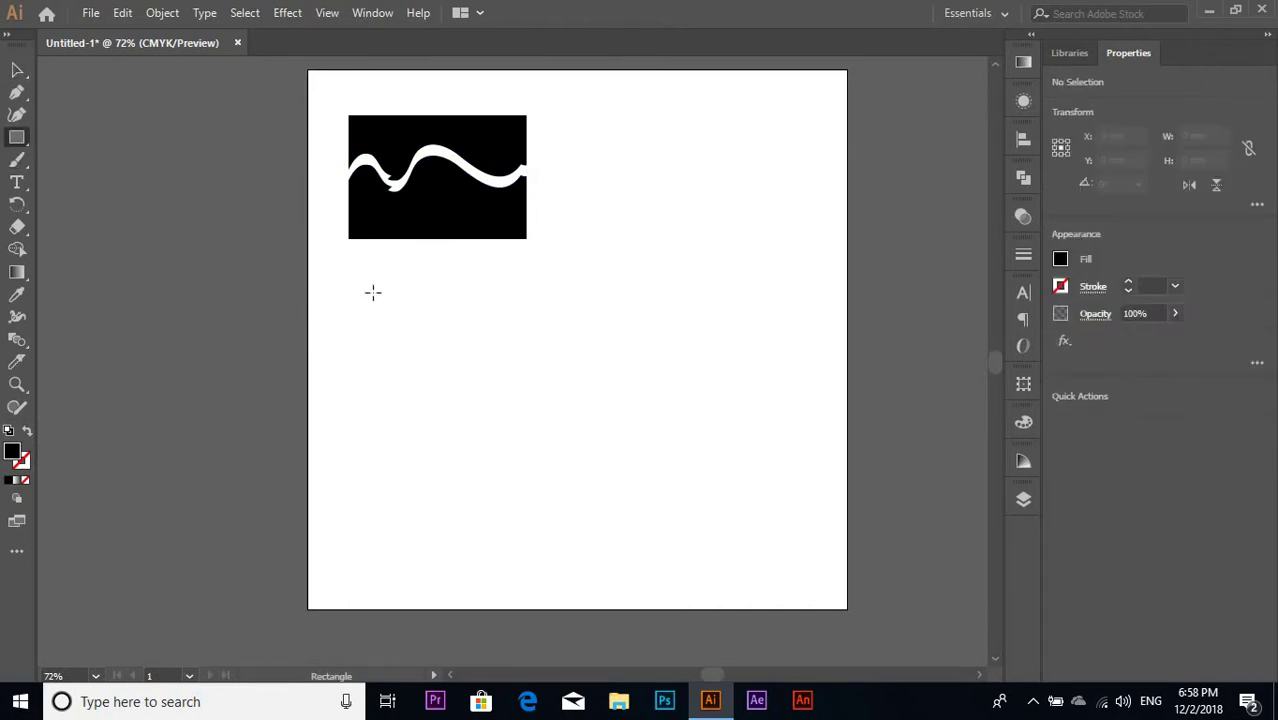
Draw a 70.556 × 42.333 mm black rectangle below the wave-cut one.
left_click_drag(353, 282, 540, 394)
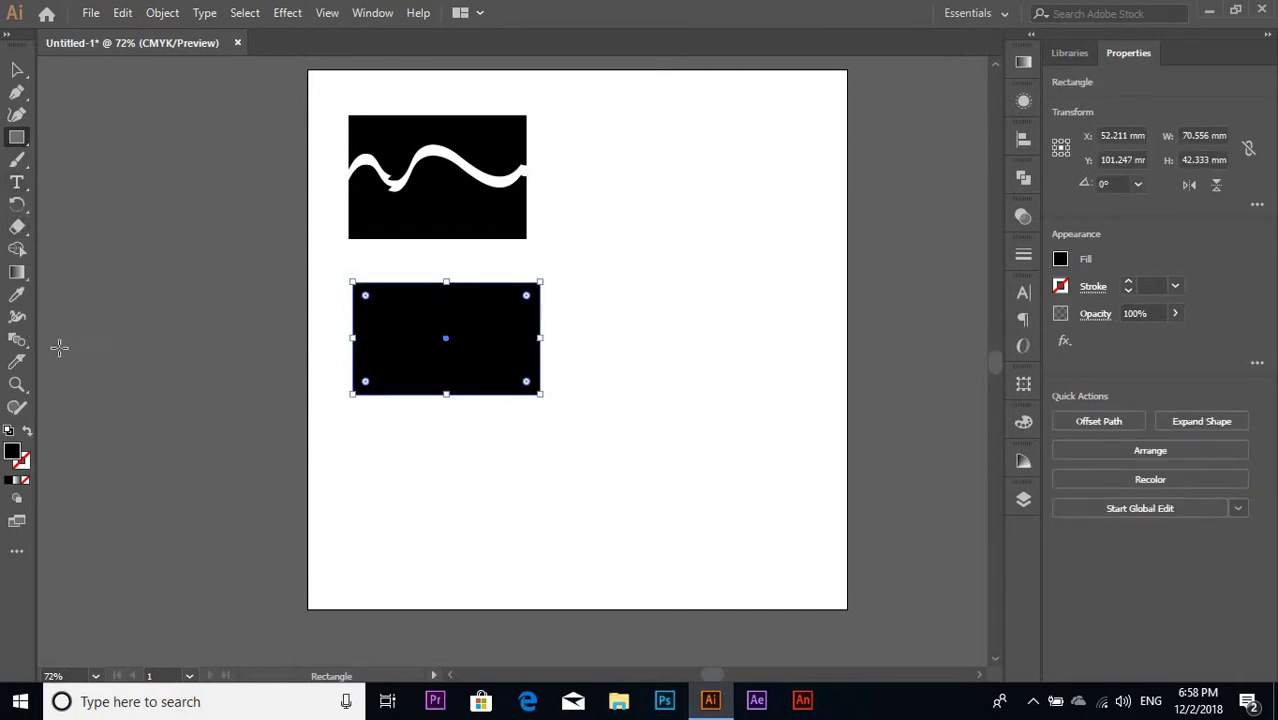
left_click(18, 365)
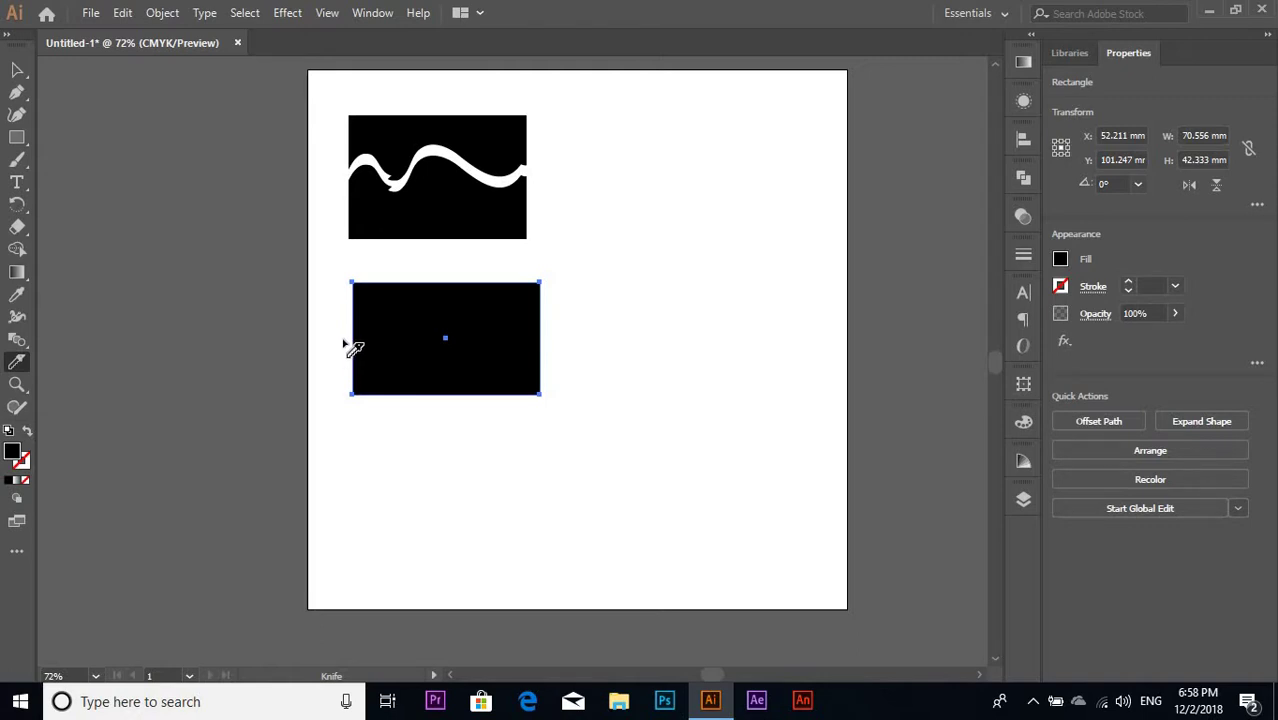
Cut the new rectangle horizontally through its middle and move it lower.
left_click_drag(343, 344, 548, 345)
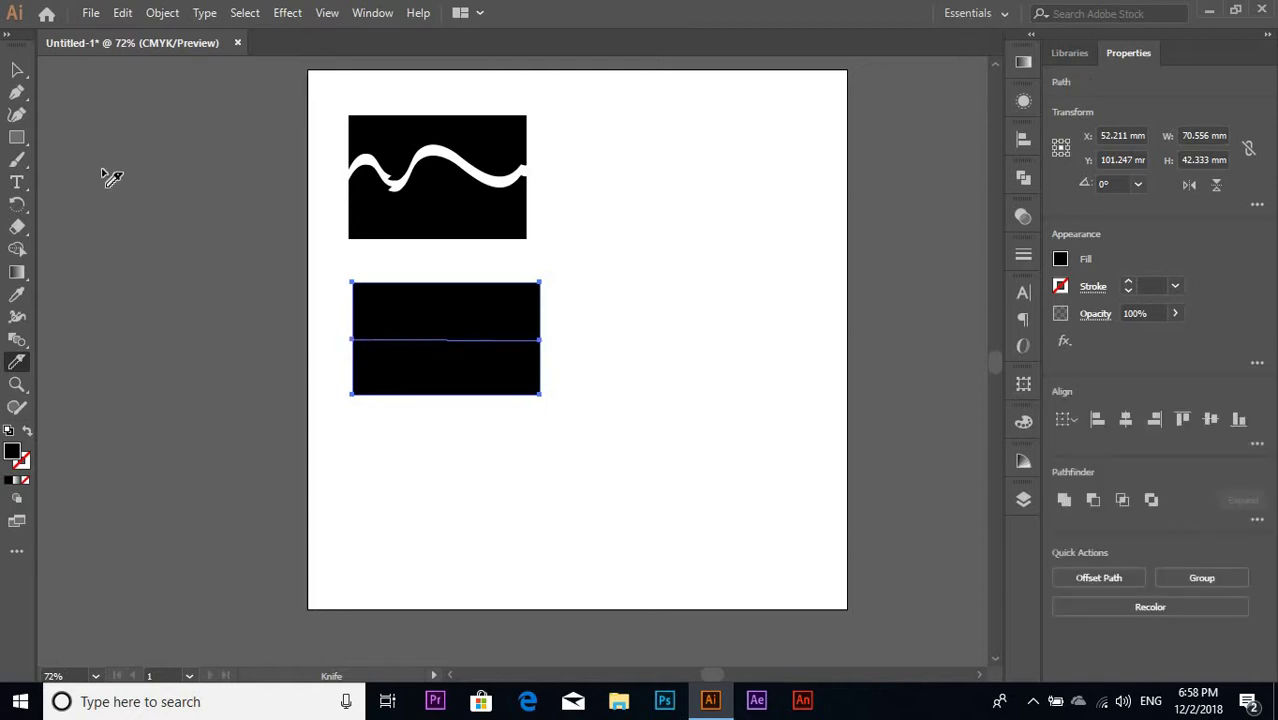
left_click(18, 70)
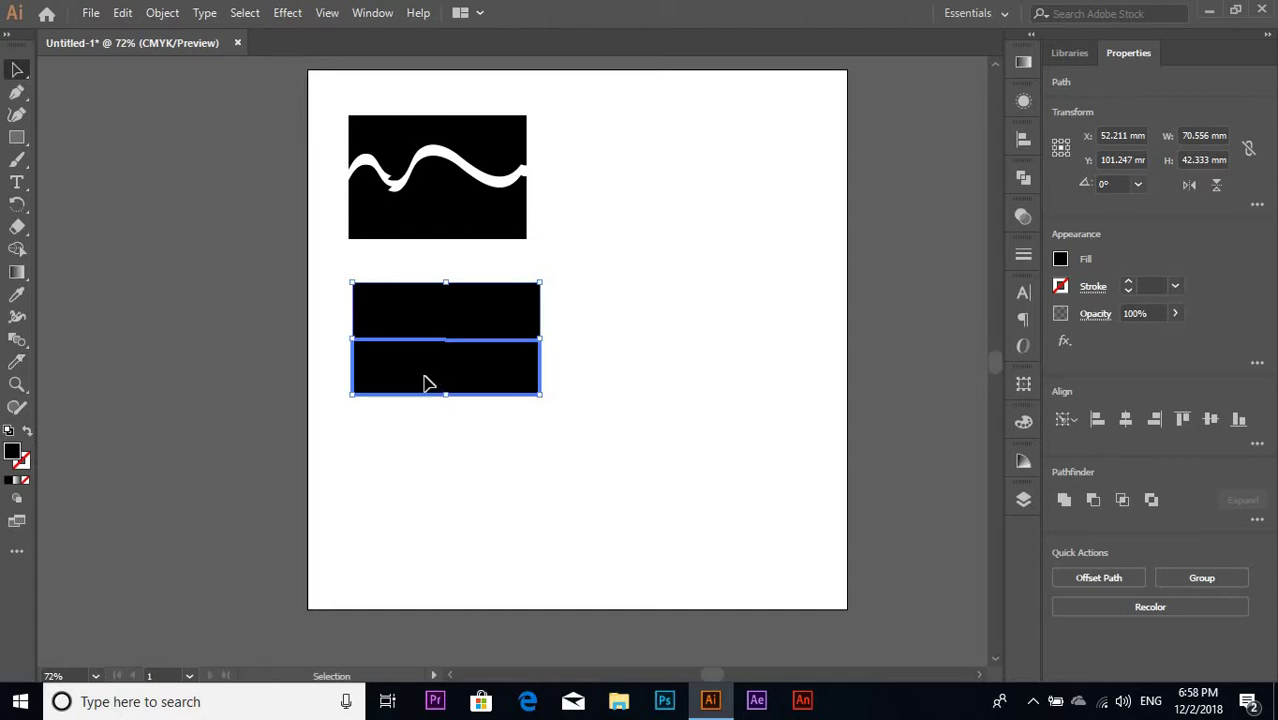
left_click_drag(422, 380, 424, 410)
Separate the top and bottom halves with a thin white horizontal gap.
double_click(428, 350)
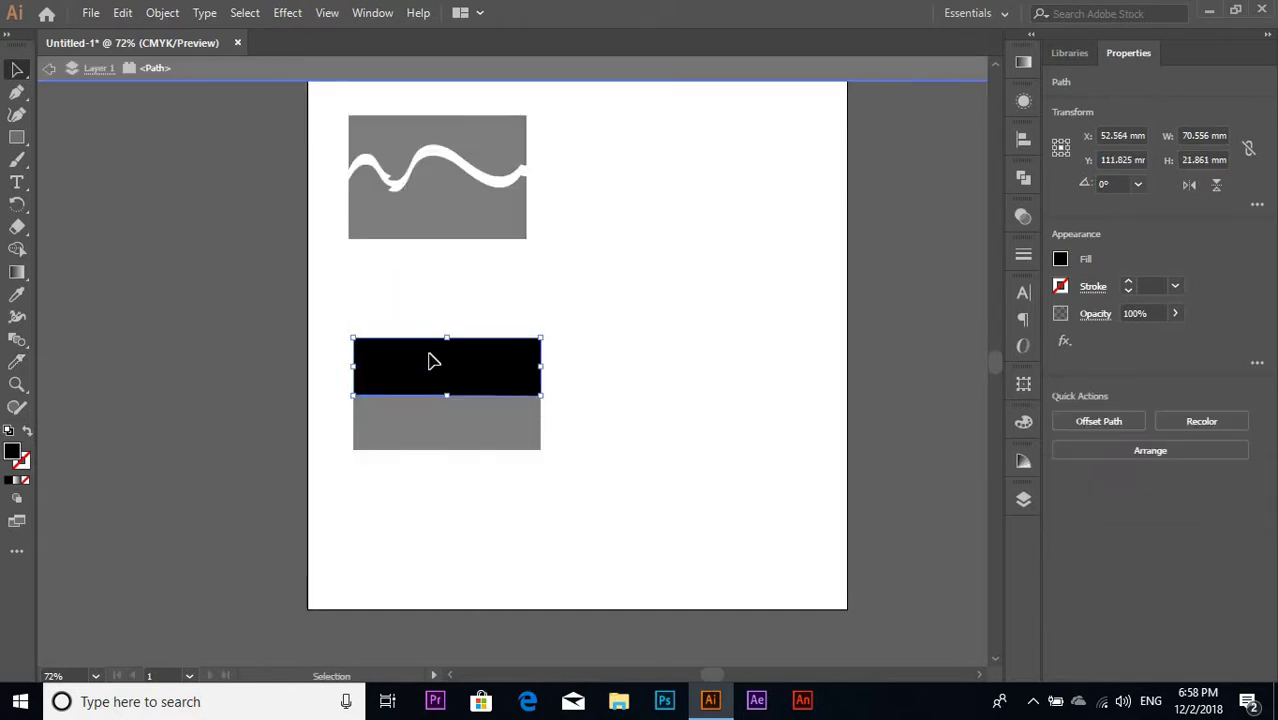
left_click_drag(430, 360, 431, 343)
left_click(479, 511)
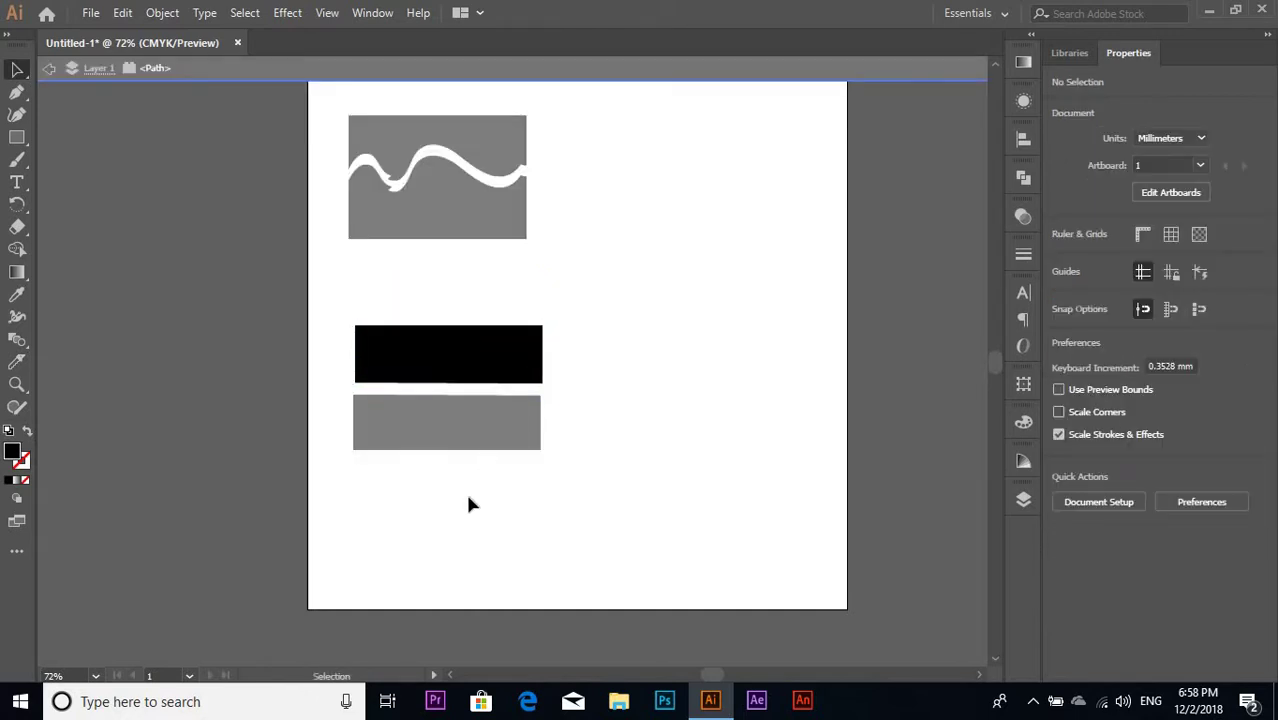
double_click(468, 498)
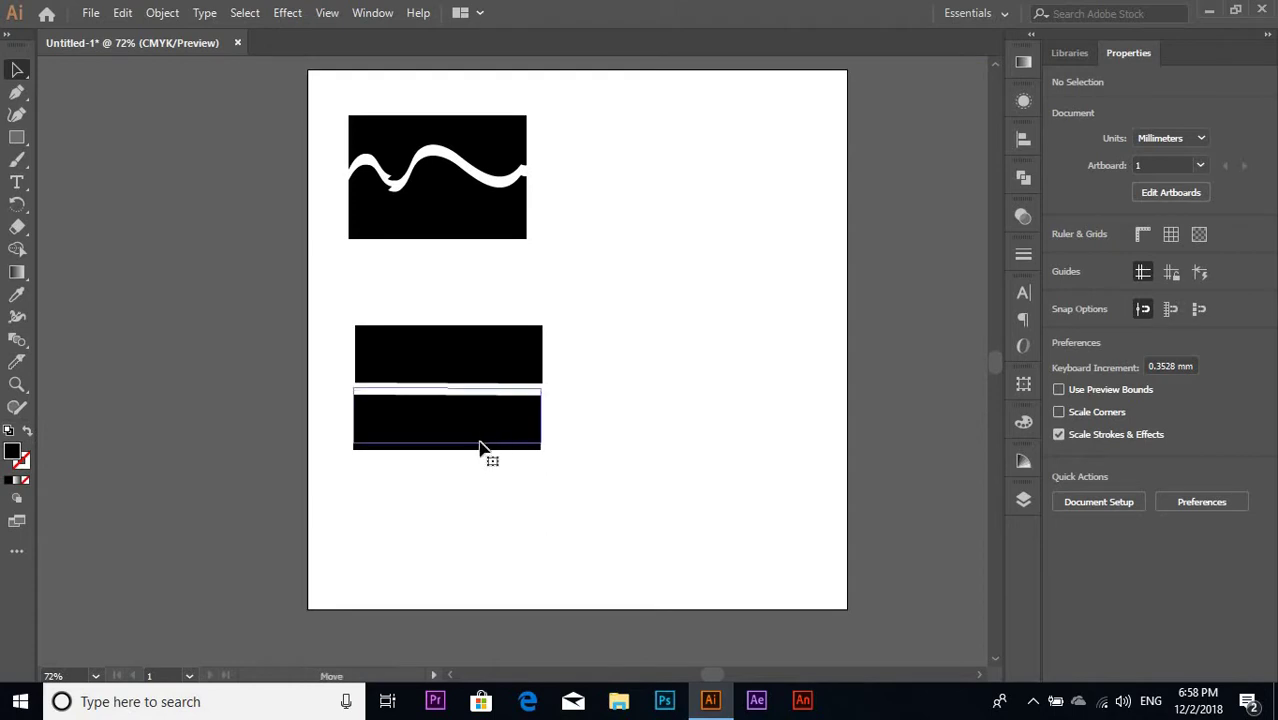
left_click_drag(479, 447, 479, 440)
left_click(278, 314)
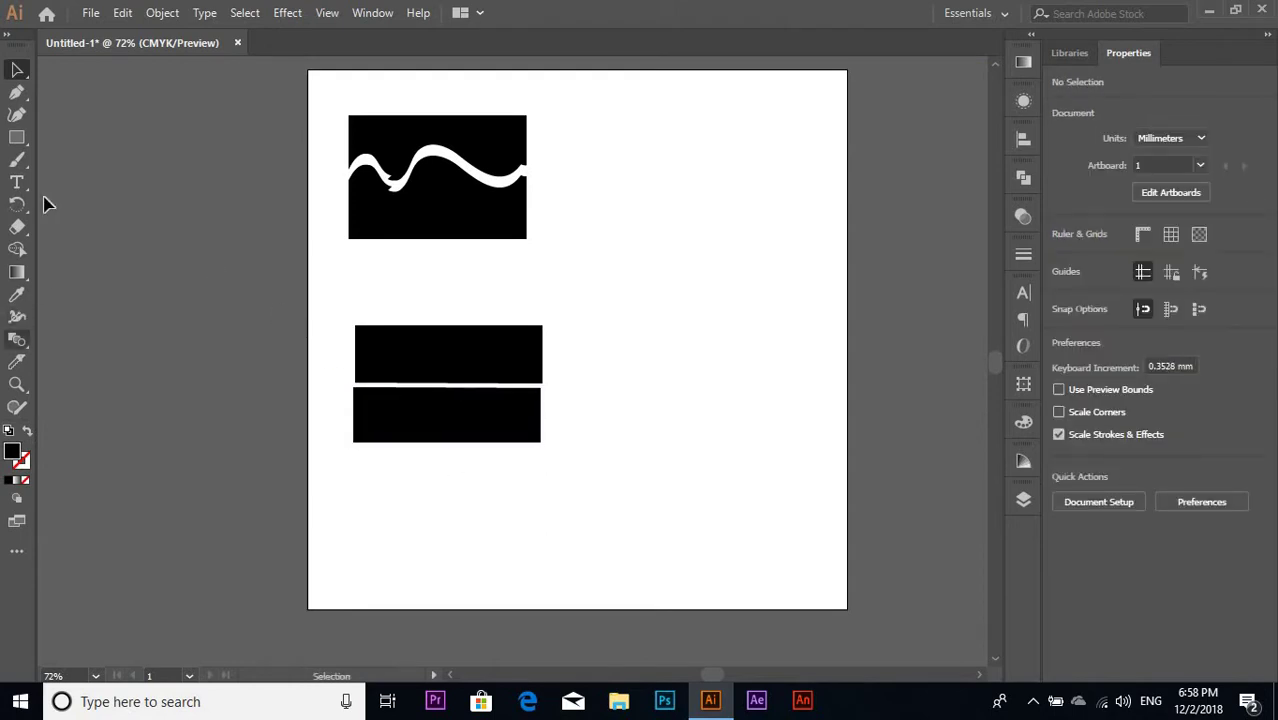
Draw a 65.617 × 61.383 mm black circle with the Ellipse tool, top right.
left_click(17, 139)
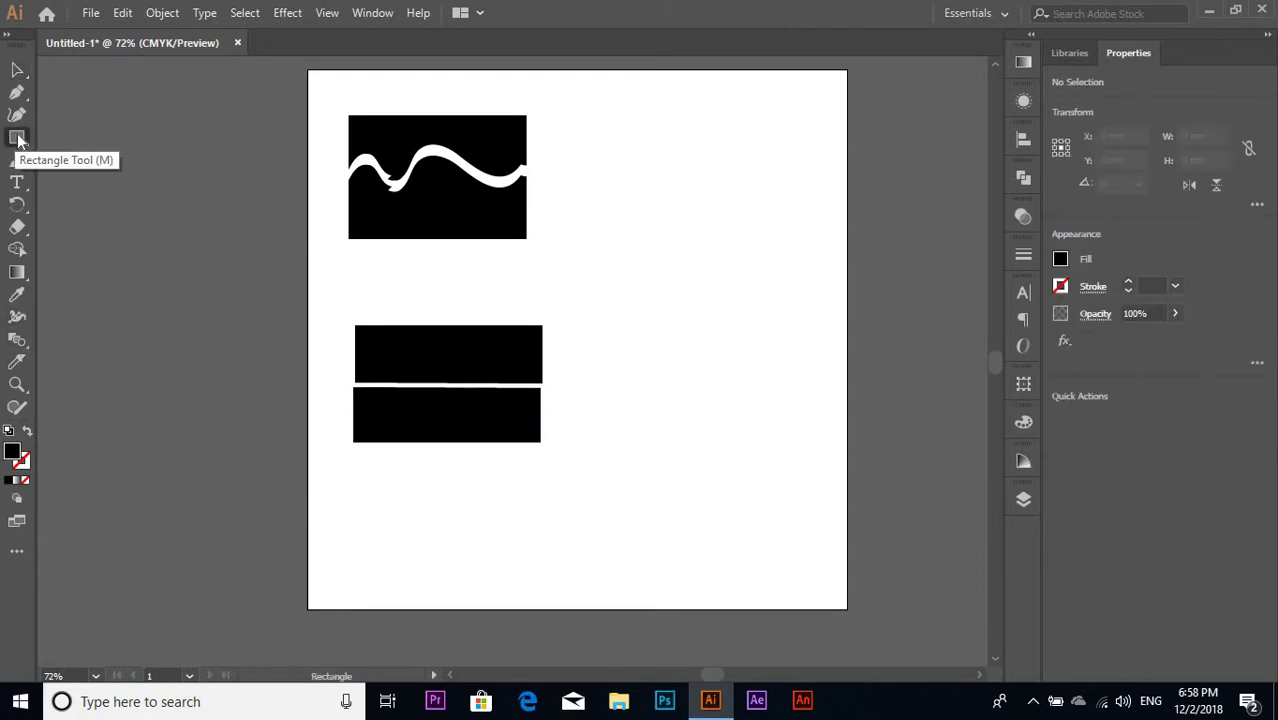
left_click_drag(22, 140, 52, 163)
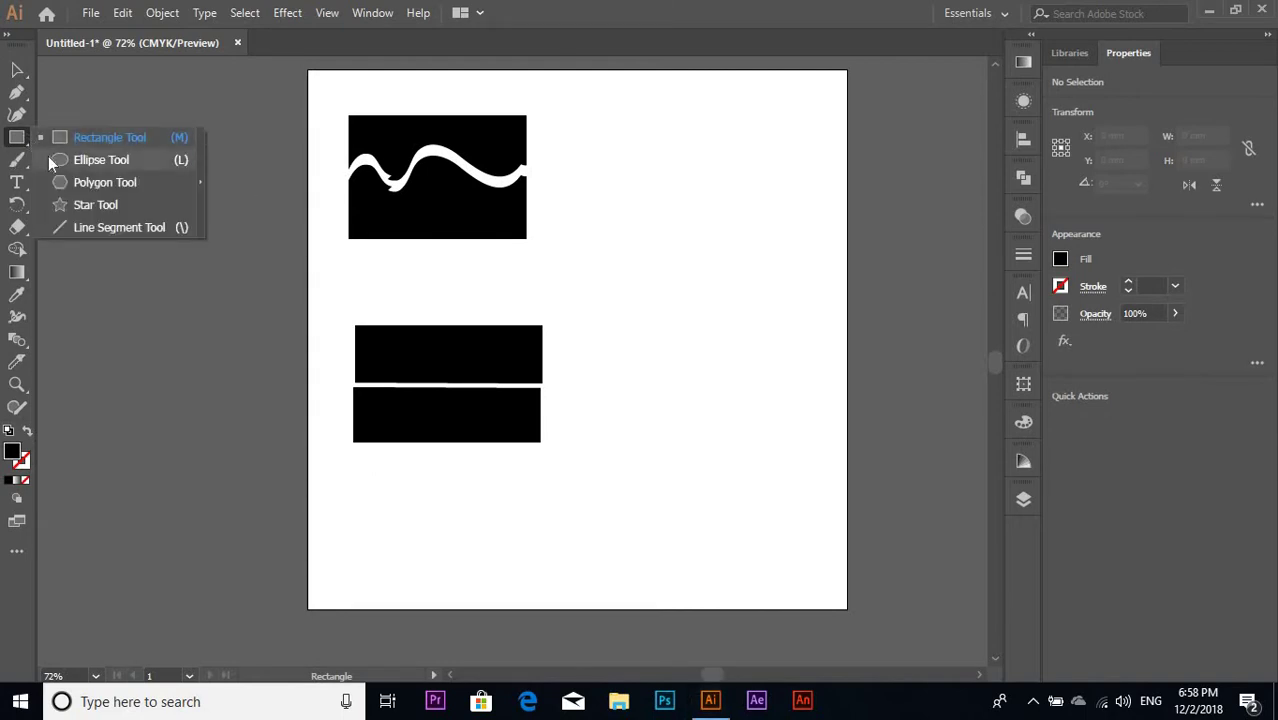
left_click(57, 163)
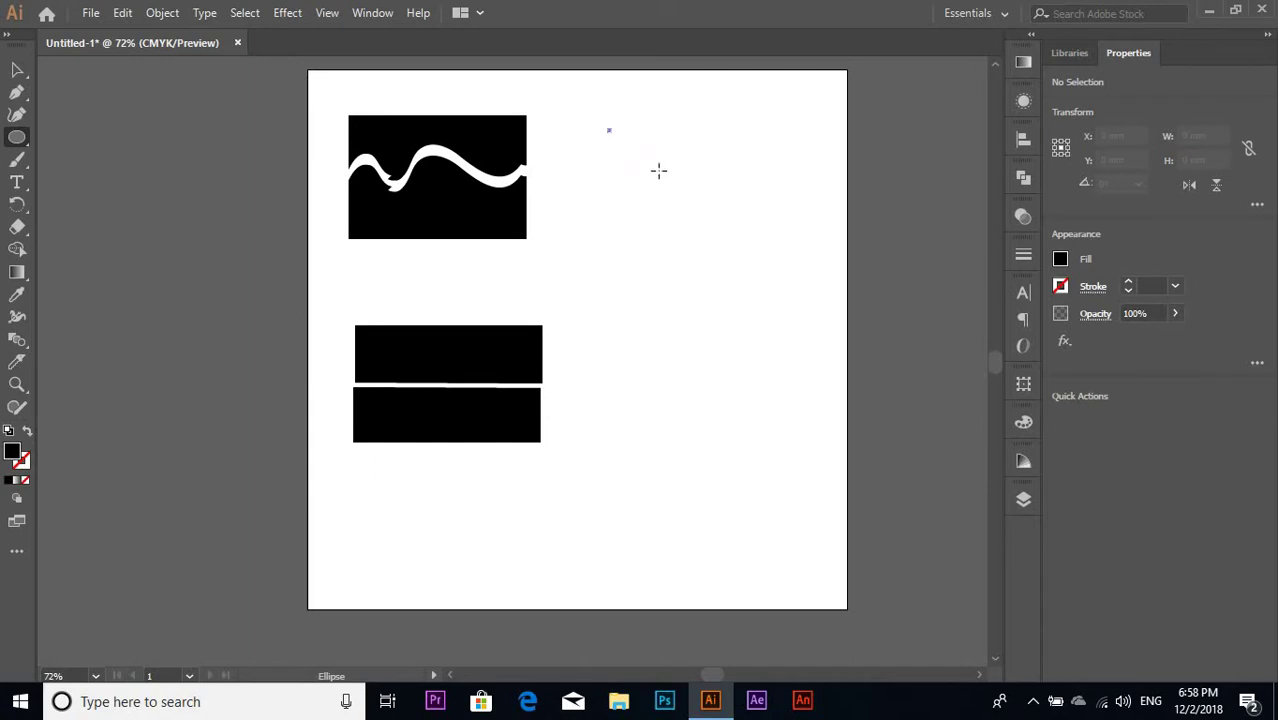
left_click_drag(658, 170, 783, 291)
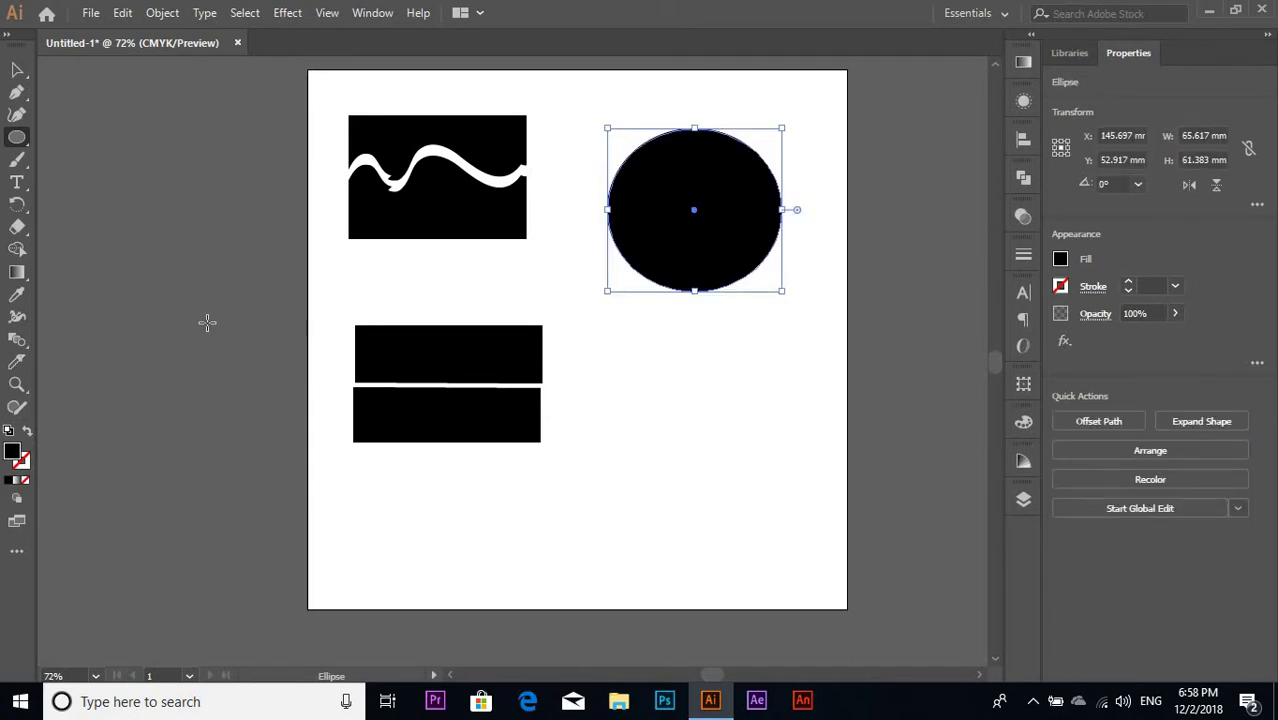
left_click(16, 361)
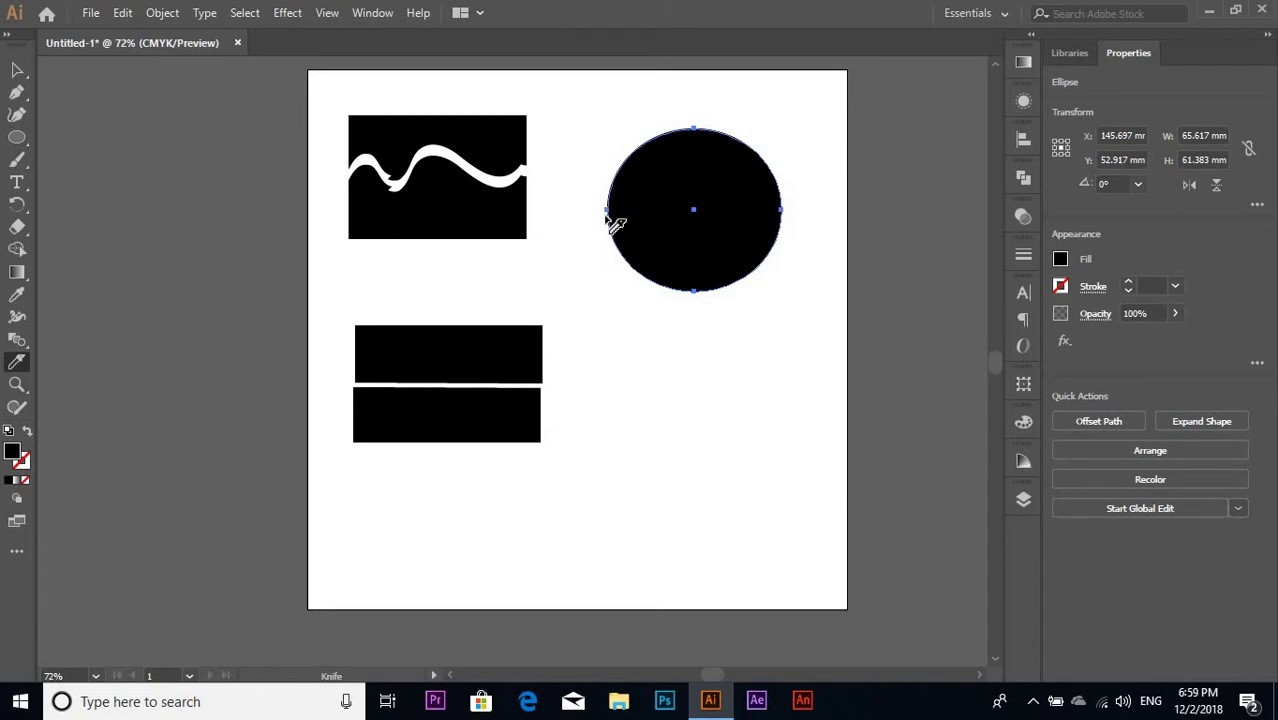
Slice the black circle with a zigzag Knife cut.
mouse_move(607, 210)
left_mouse_down()
mouse_move(649, 177)
mouse_move(678, 218)
mouse_move(714, 214)
mouse_move(728, 185)
left_mouse_up()
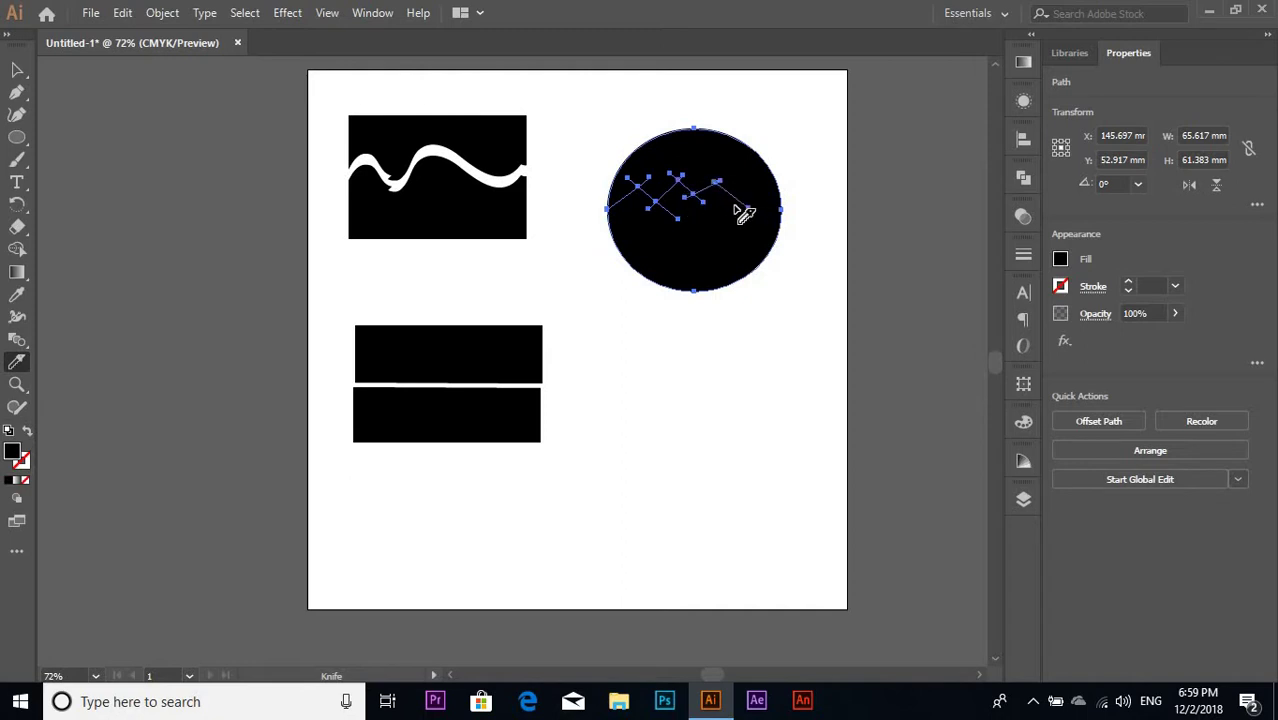
mouse_move(742, 210)
left_mouse_down()
mouse_move(782, 214)
mouse_move(808, 265)
left_mouse_up()
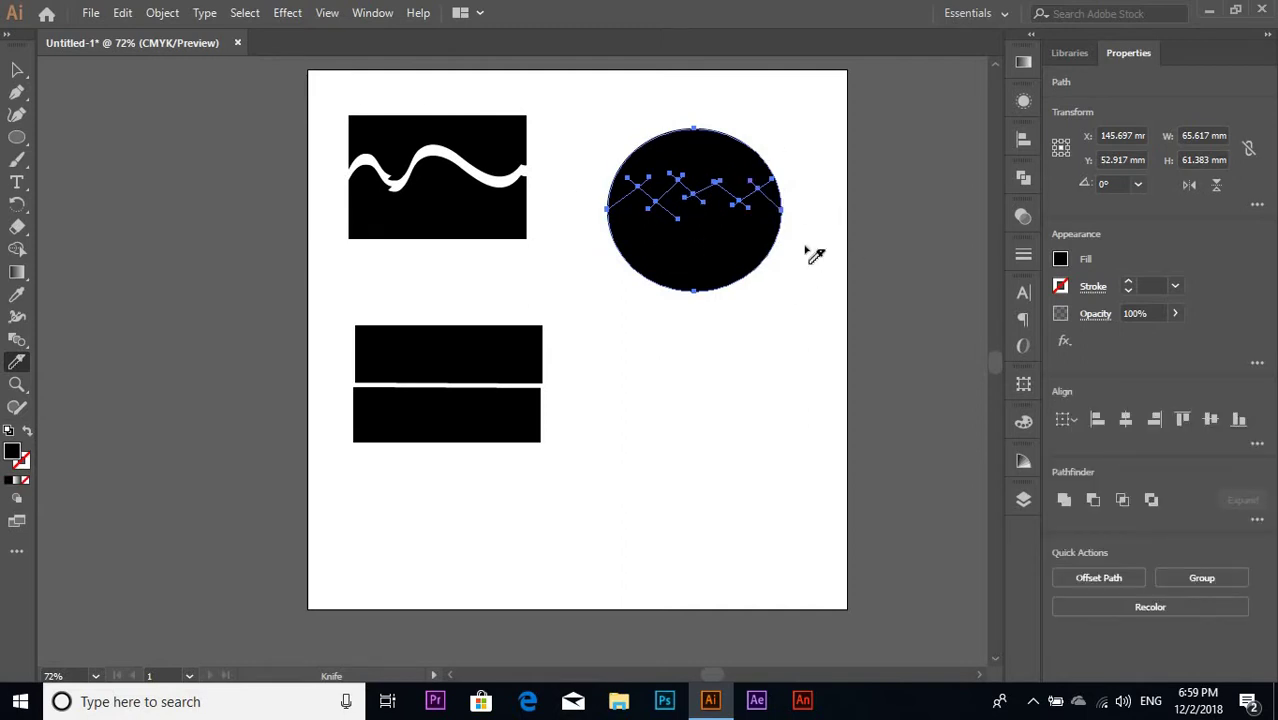
left_click(17, 70)
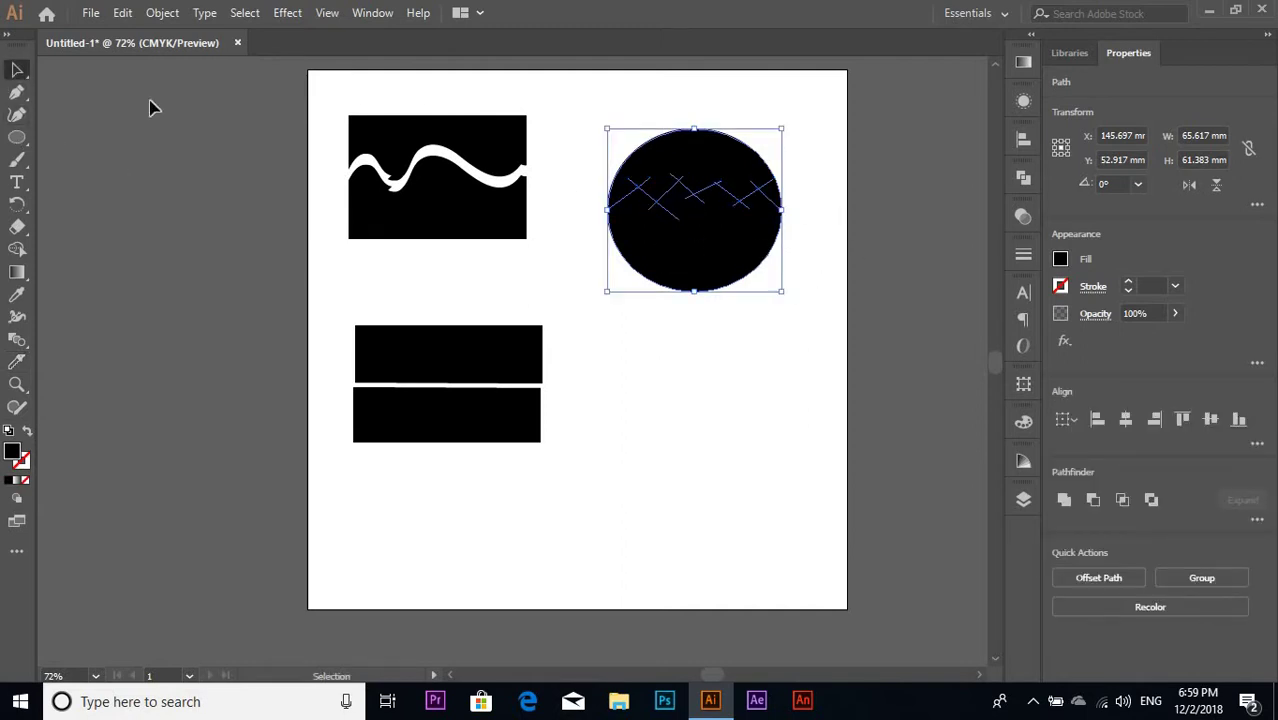
left_click(720, 318)
In isolation mode, move the circle's lower piece down to open a jagged gap.
double_click(699, 249)
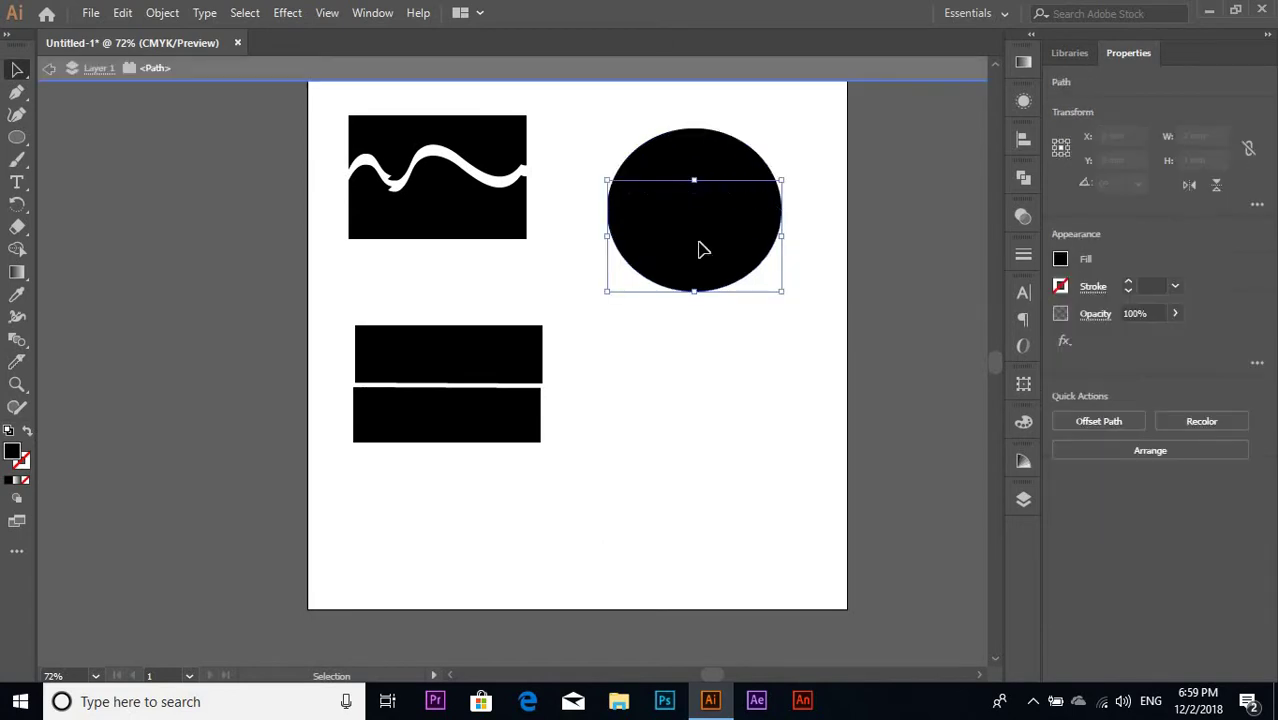
left_click_drag(699, 249, 702, 268)
left_click(692, 346)
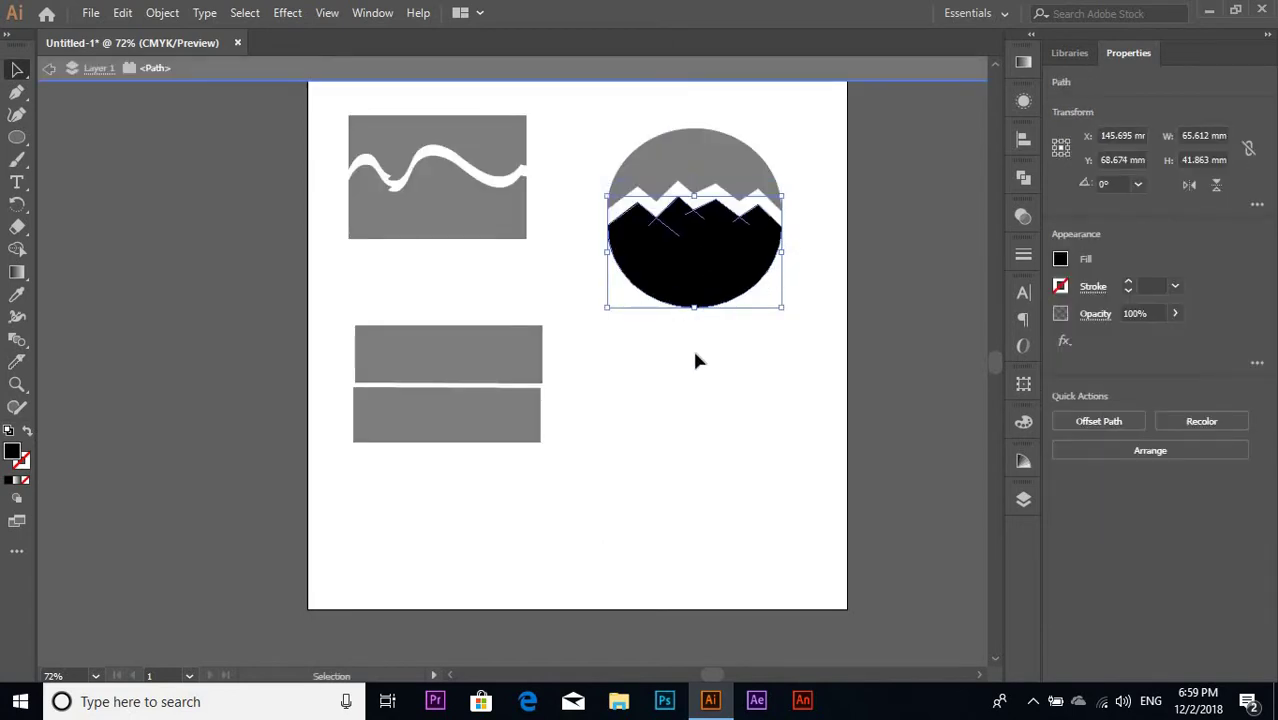
double_click(692, 346)
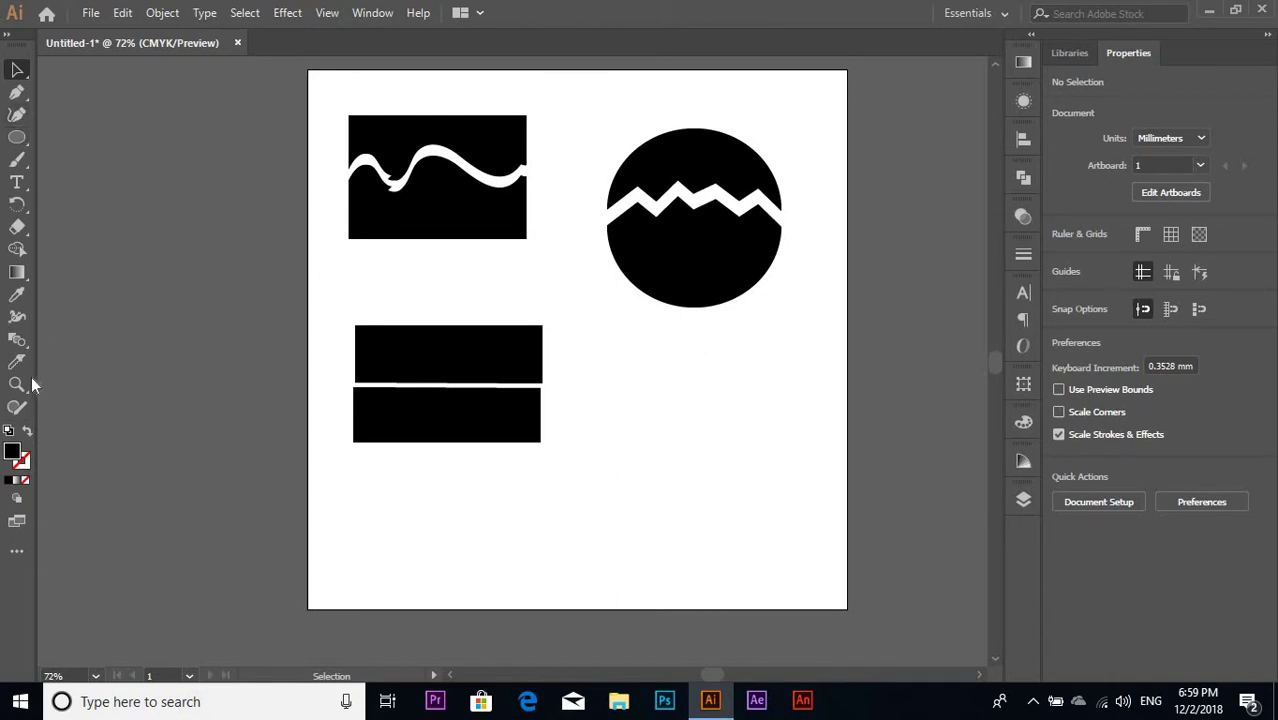
Add 116 pt Myriad Pro 'Lore' text beside the rectangles and create outlines.
left_click(17, 182)
left_click_drag(571, 335, 844, 500)
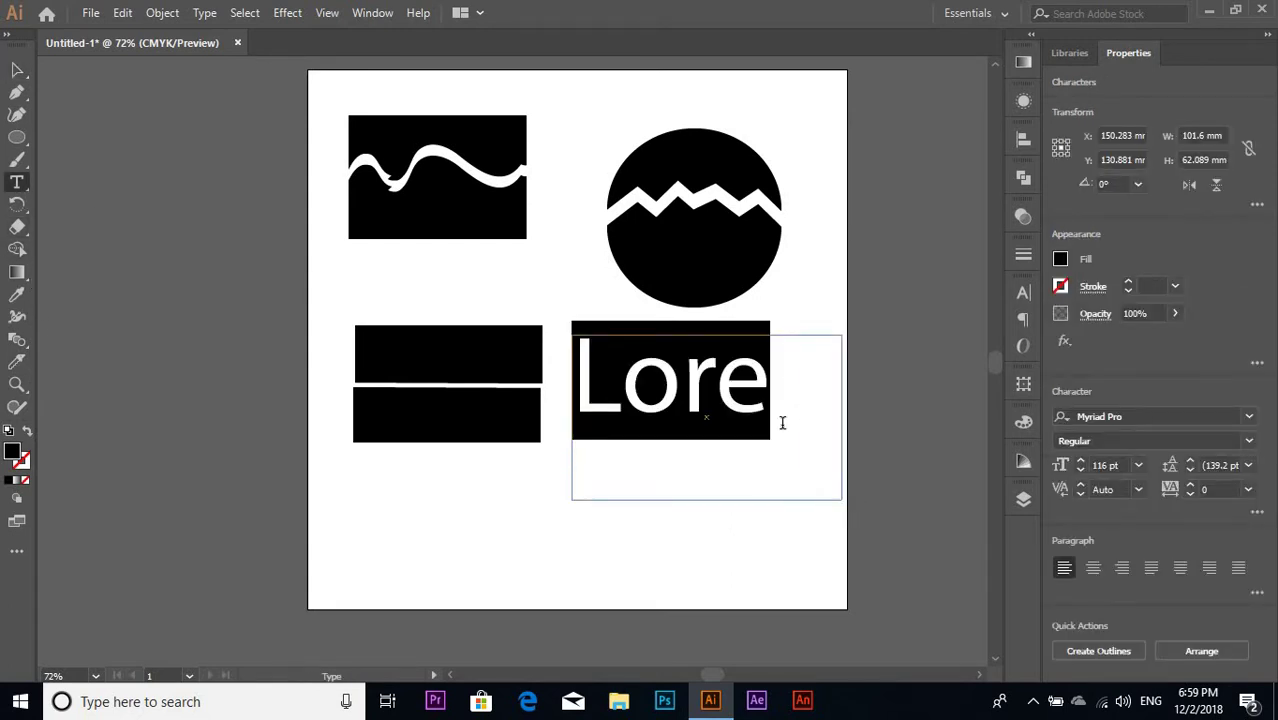
left_click(607, 428)
key("Escape")
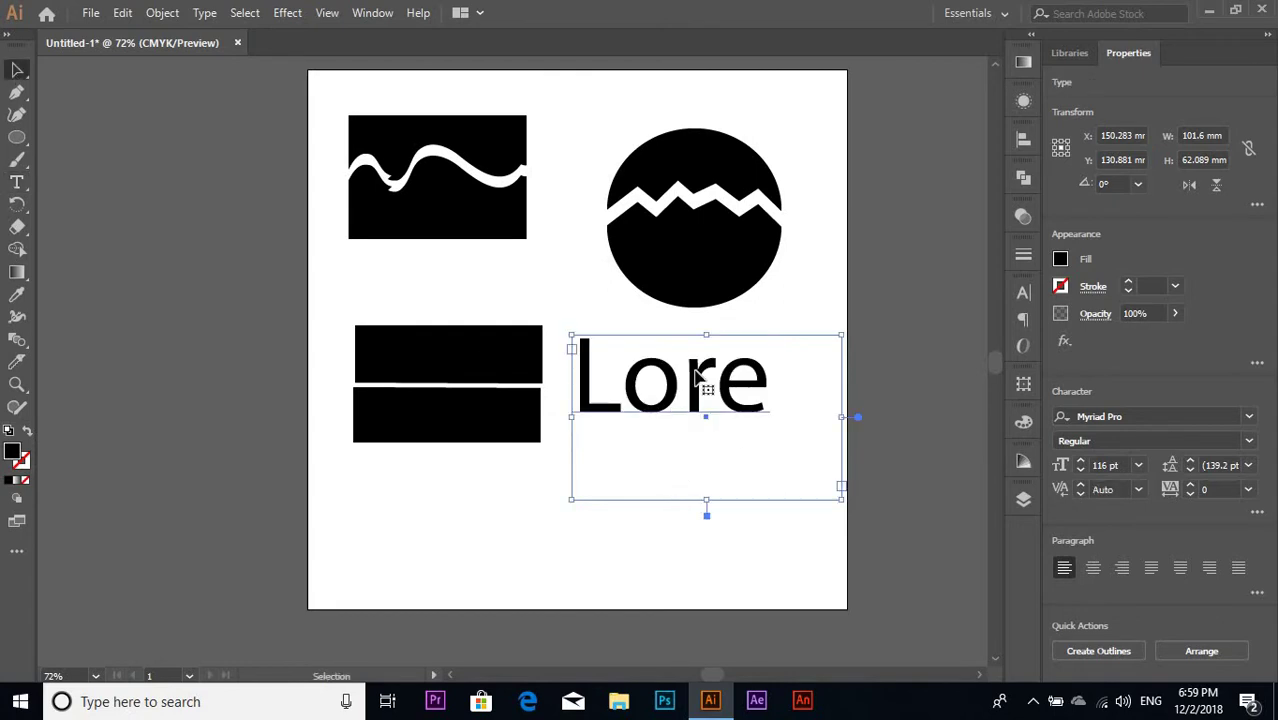
right_click(700, 376)
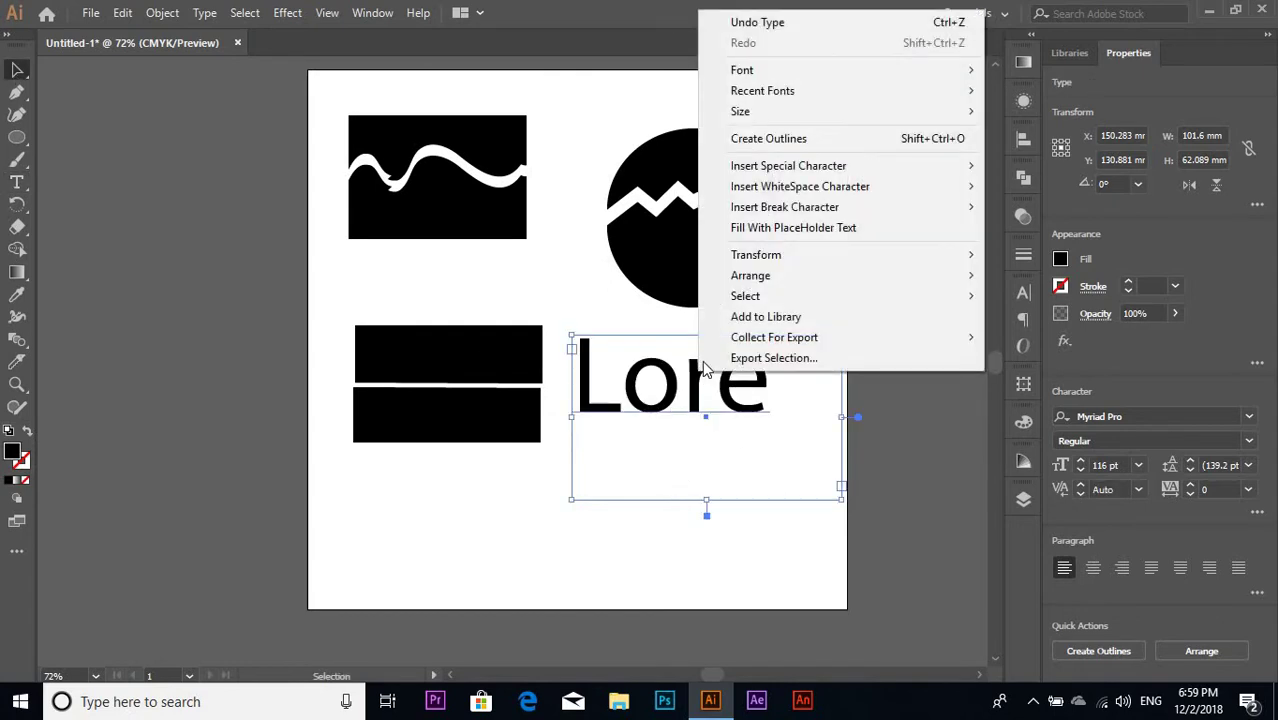
left_click(768, 139)
Give the outlined Lore a red 4 pt stroke.
left_click(803, 505)
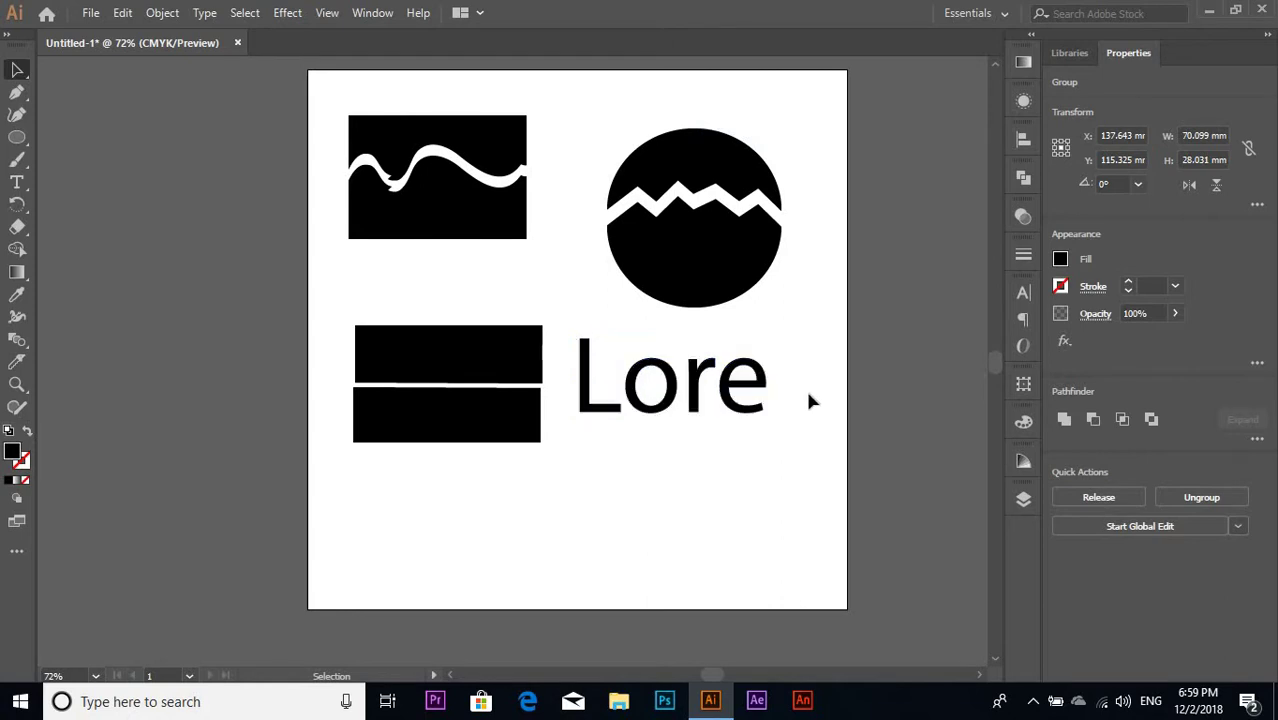
left_click(767, 400)
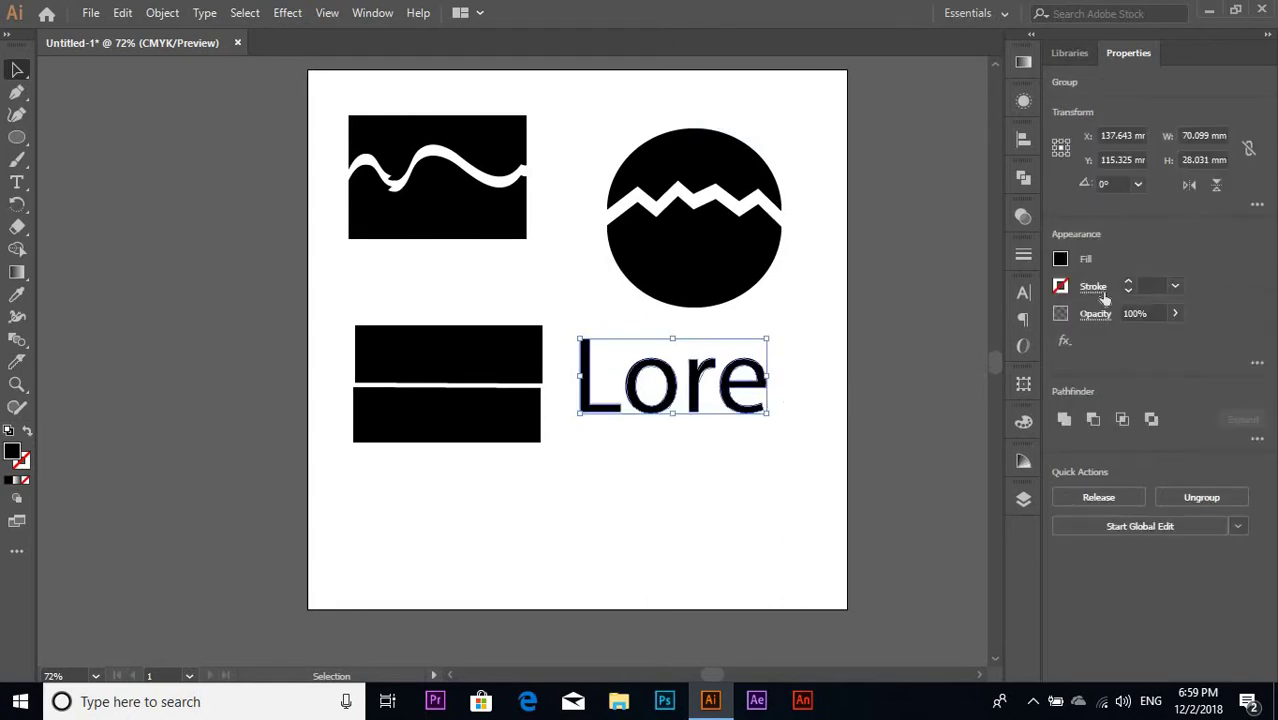
left_click(1062, 287)
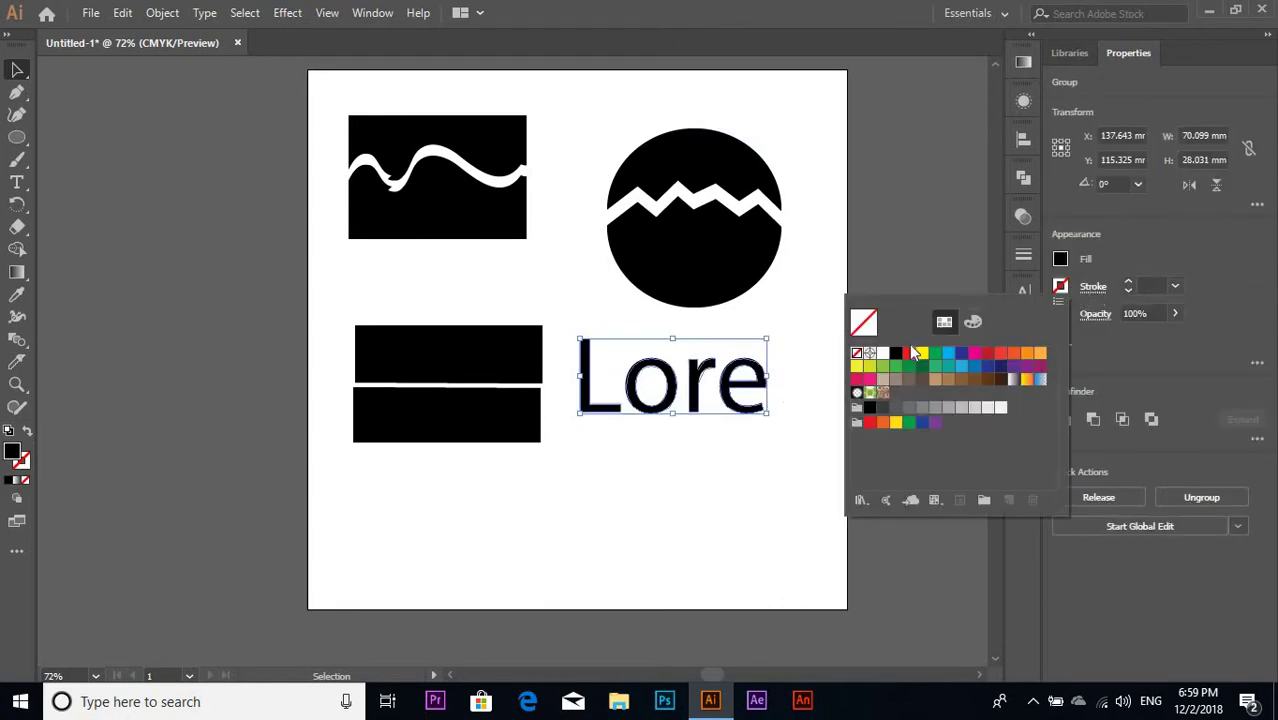
left_click(908, 353)
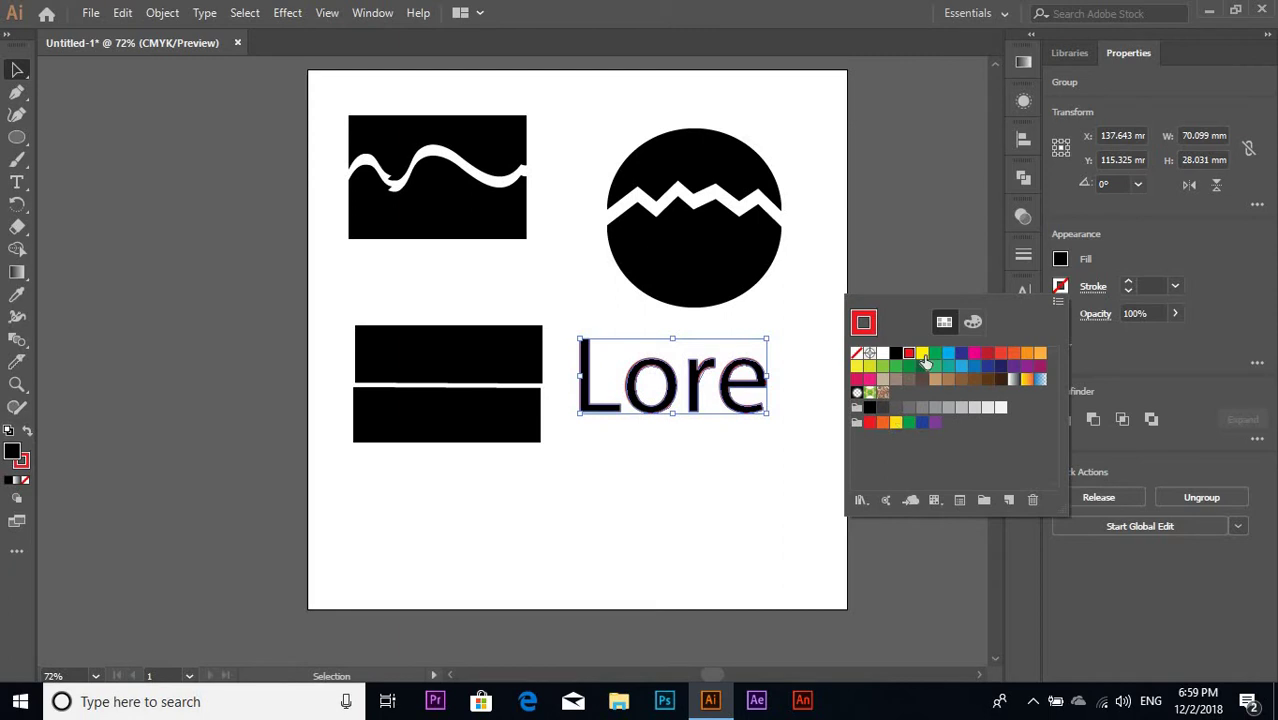
left_click(1129, 285)
left_click(1129, 285)
left_click(873, 537)
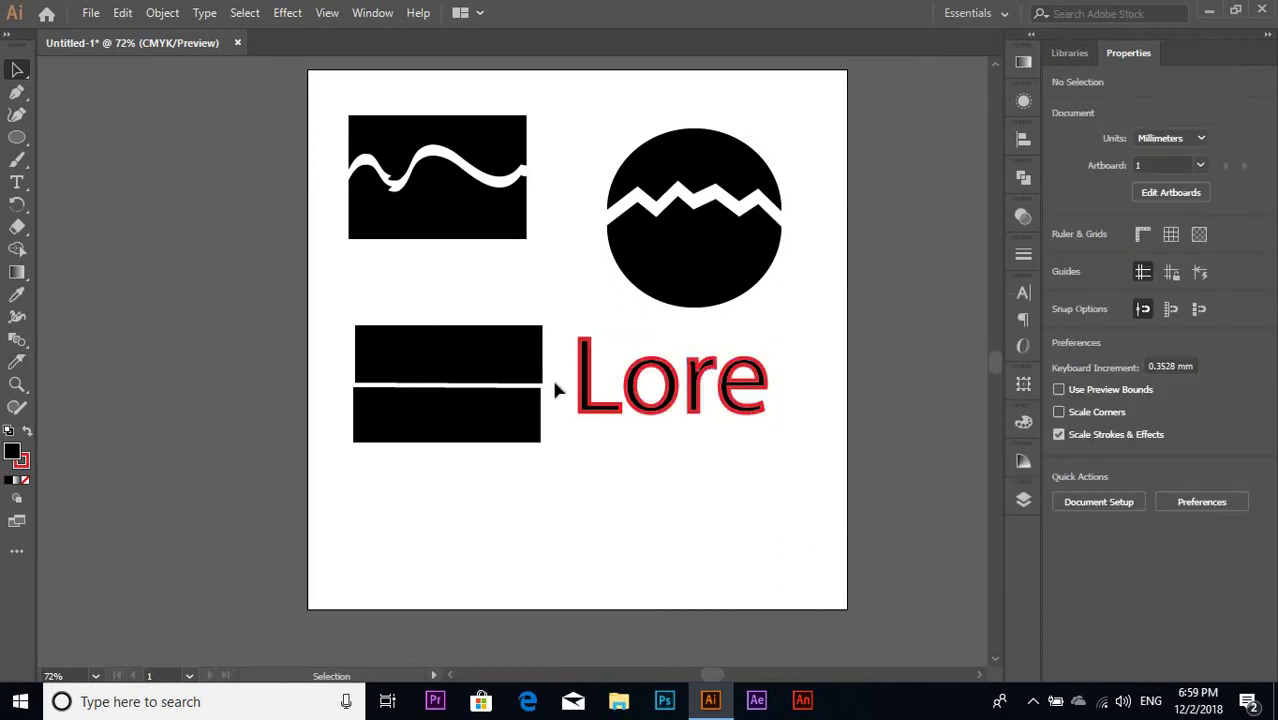
Slice across the middle of all the Lore letters with the Knife.
left_click(590, 397)
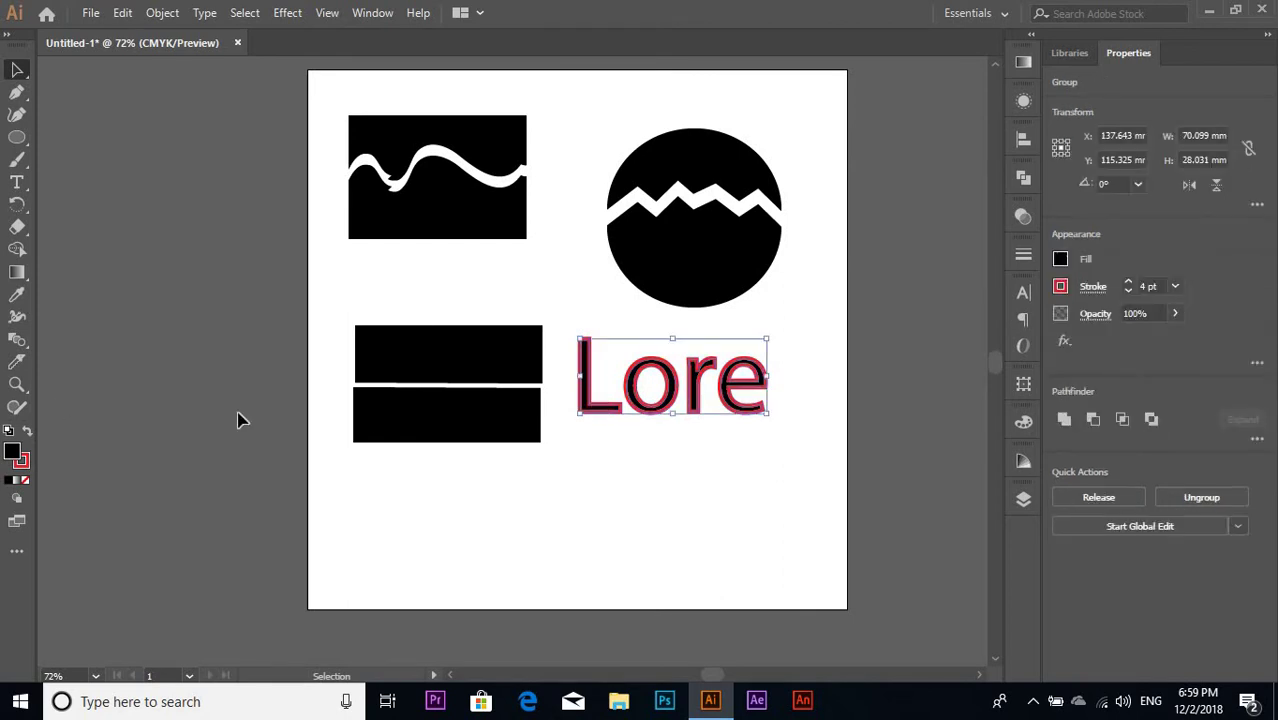
left_click(17, 362)
mouse_move(568, 388)
left_mouse_down()
mouse_move(700, 384)
mouse_move(810, 355)
left_mouse_up()
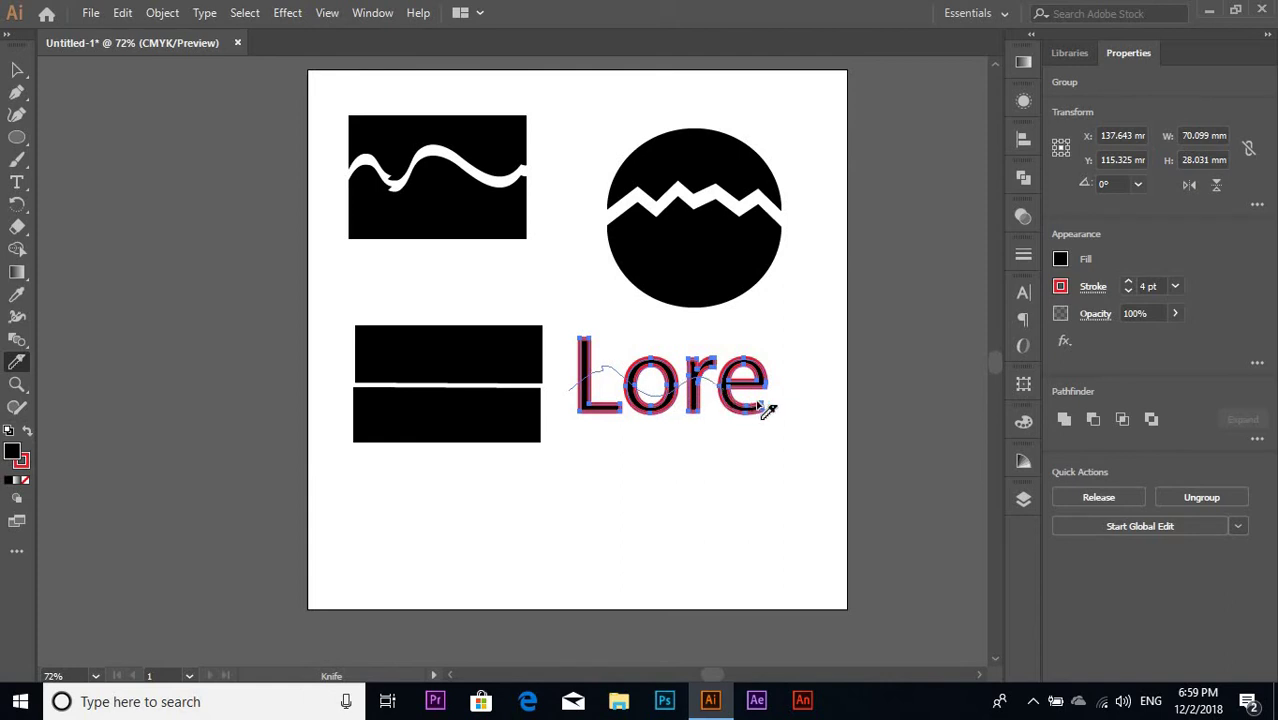
left_click(17, 70)
left_click(582, 343)
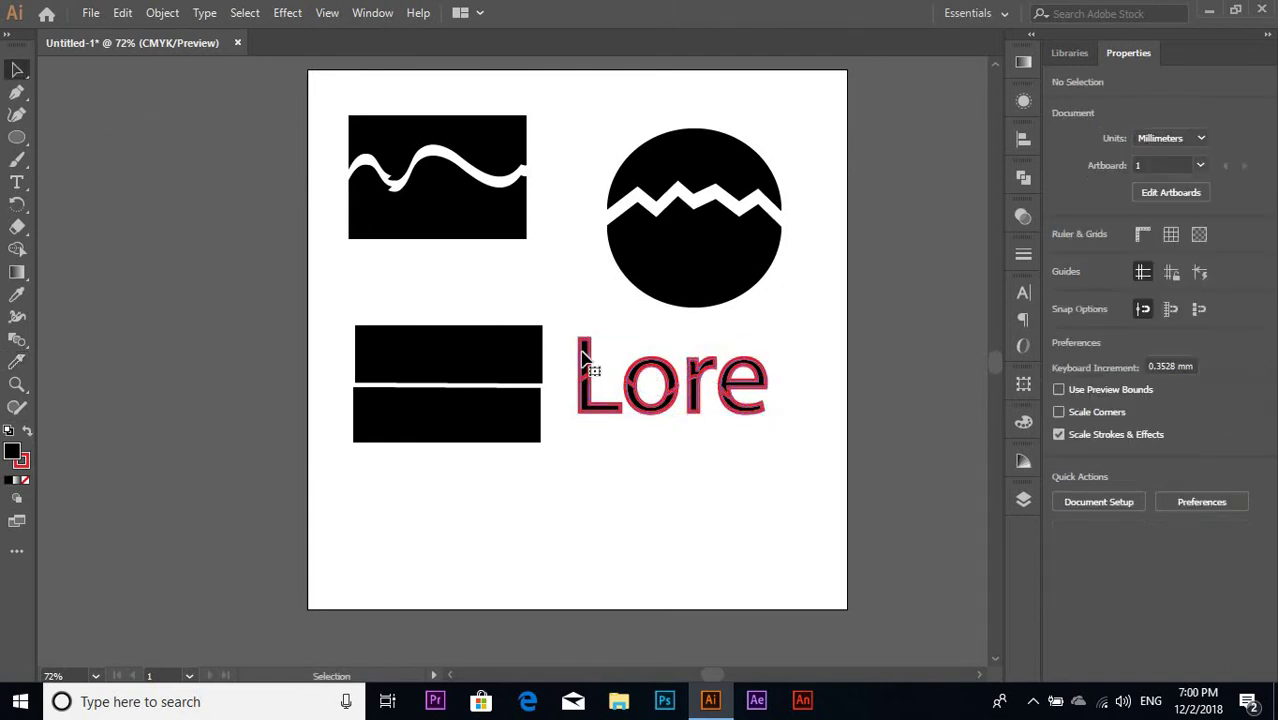
Inside the isolated Lore group, raise the top pieces of the L, o and e.
double_click(582, 343)
left_click(584, 358)
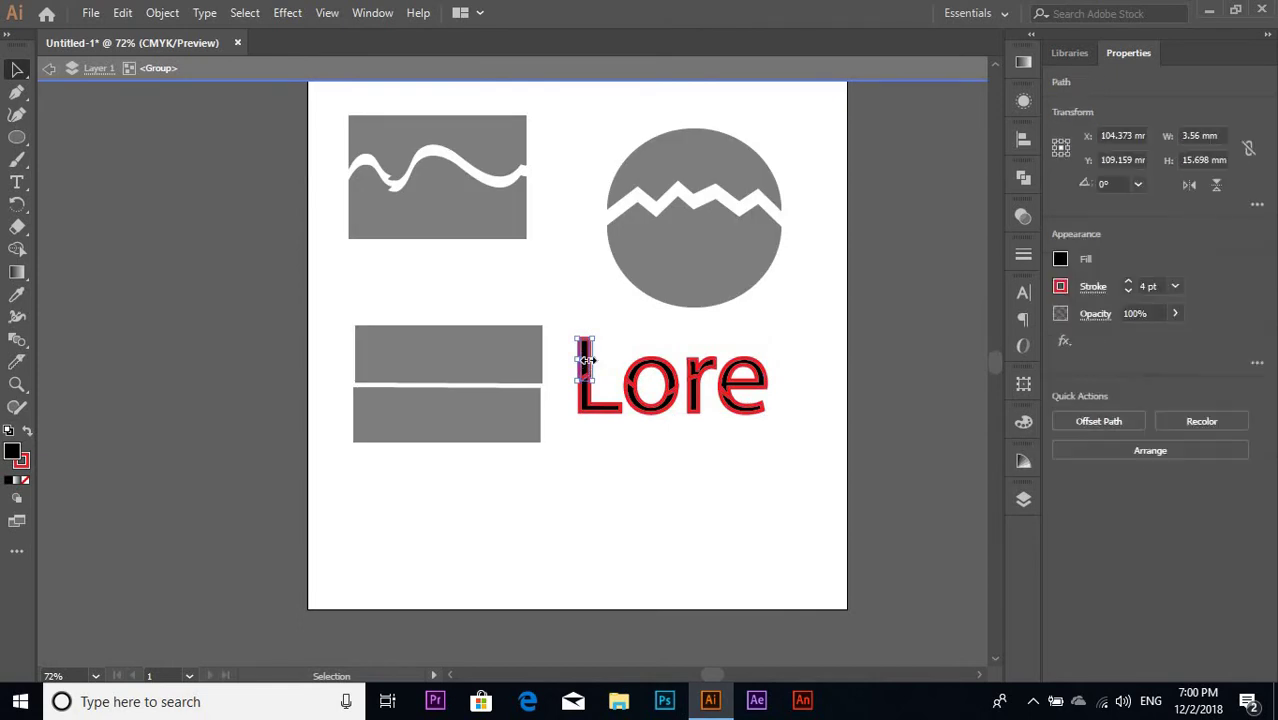
left_click_drag(585, 350, 582, 337)
key("Up")
key("Up")
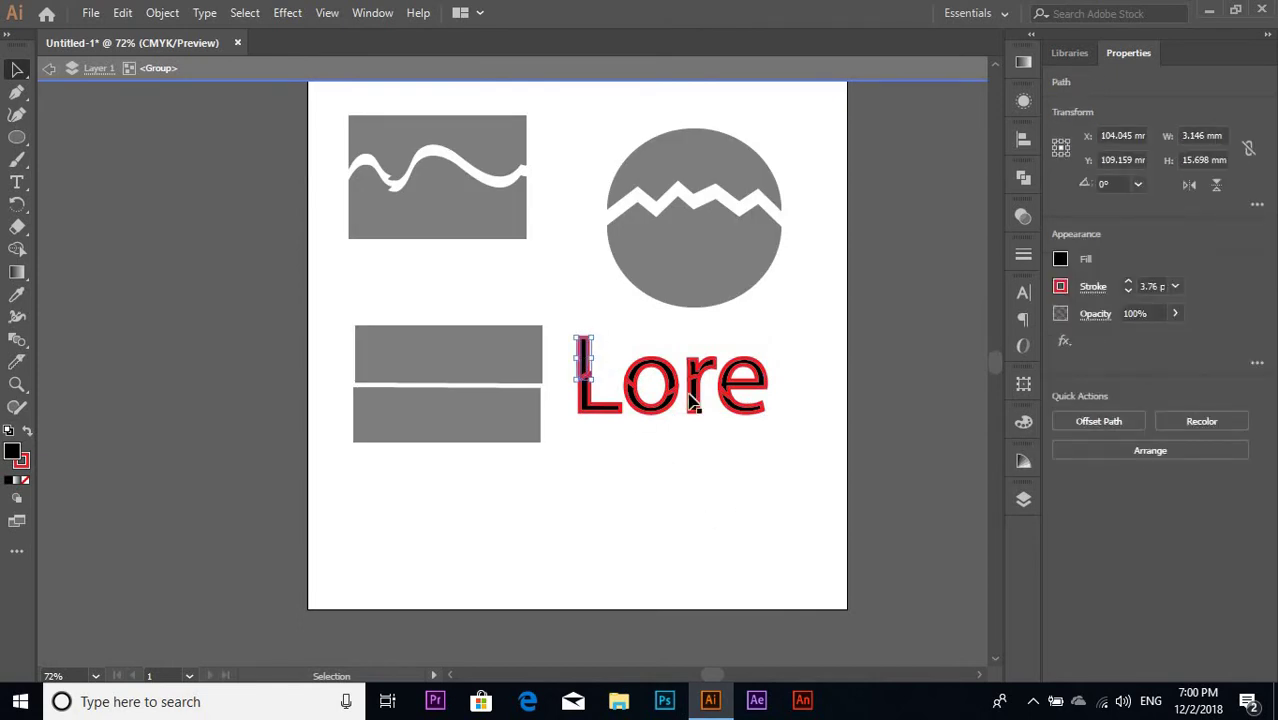
key("Up")
key("Up")
key("Up")
key("Up")
key("Up")
left_click(658, 373)
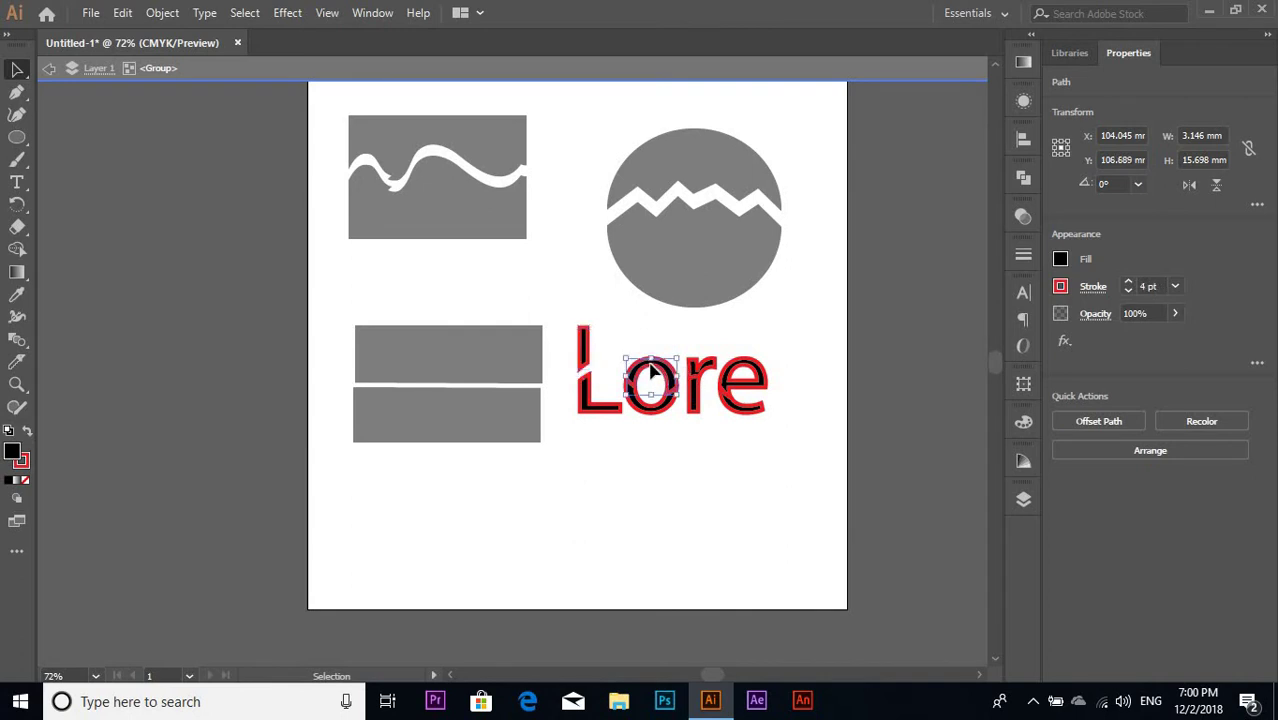
left_click_drag(665, 370, 662, 351)
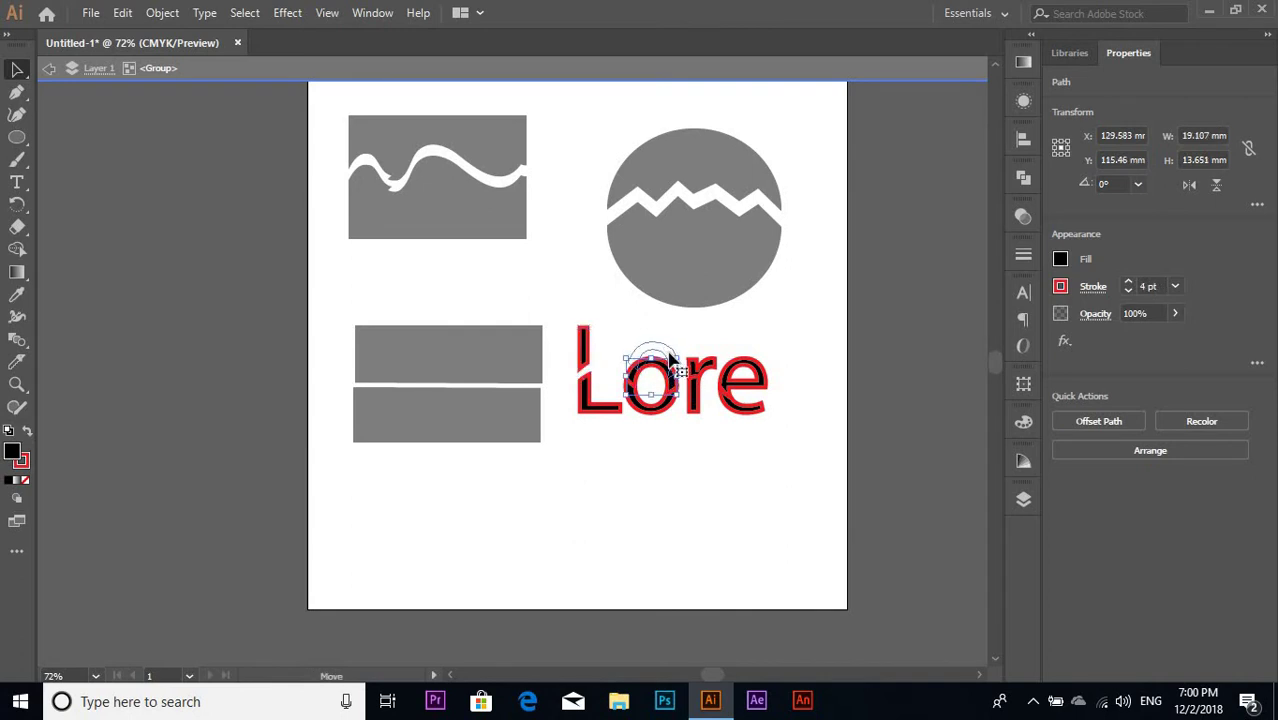
left_click(760, 379)
left_click_drag(762, 378, 764, 358)
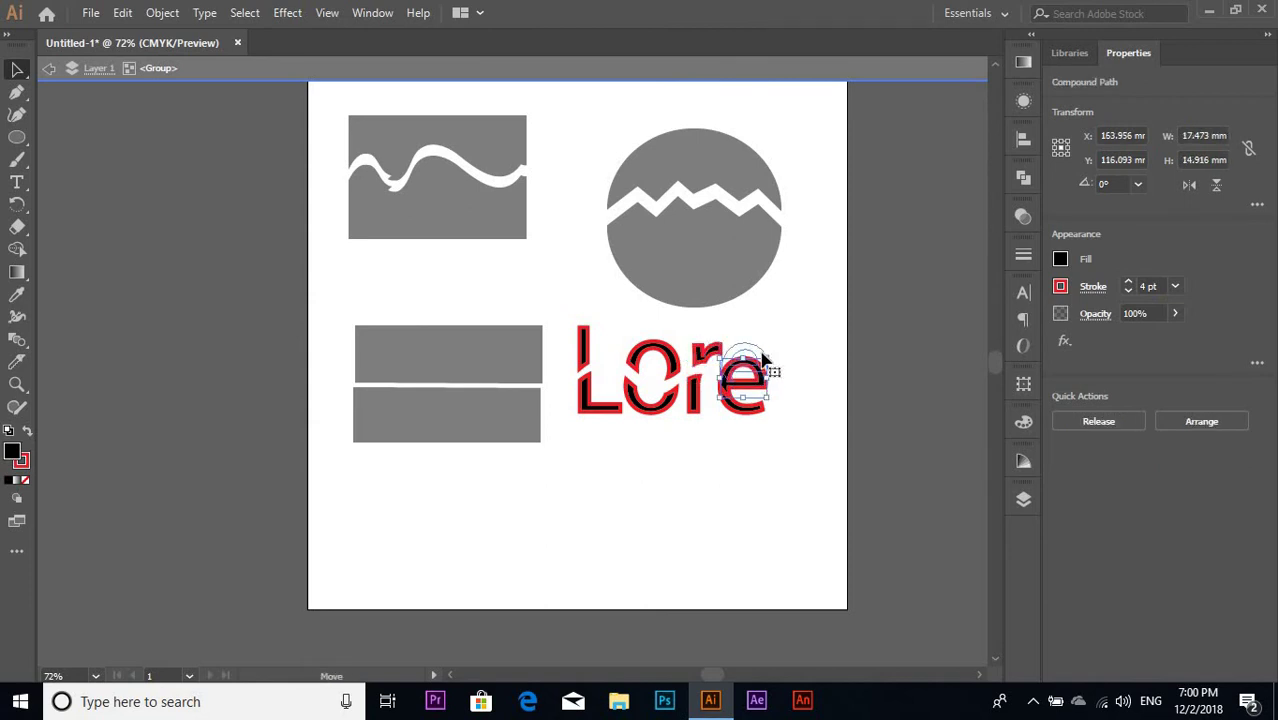
left_click(590, 365)
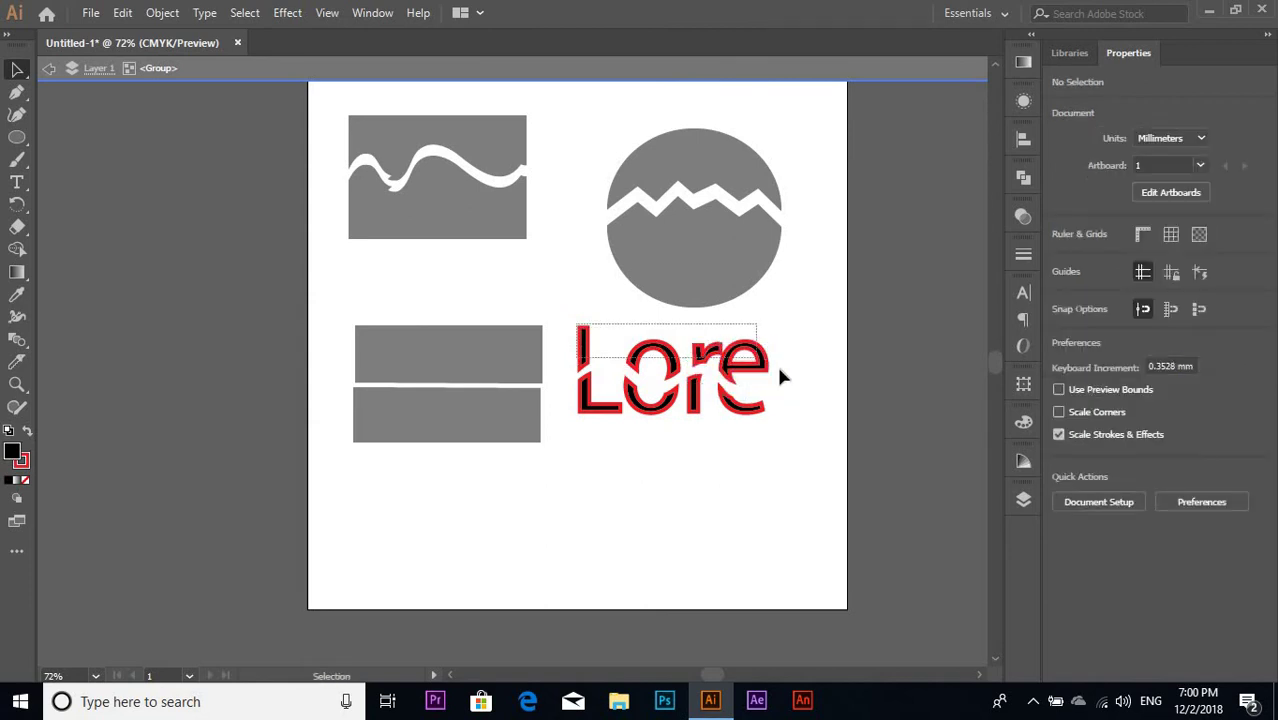
Set the stroke of the Lore letter tops to None, leaving them plain black.
left_click_drag(782, 384, 574, 324)
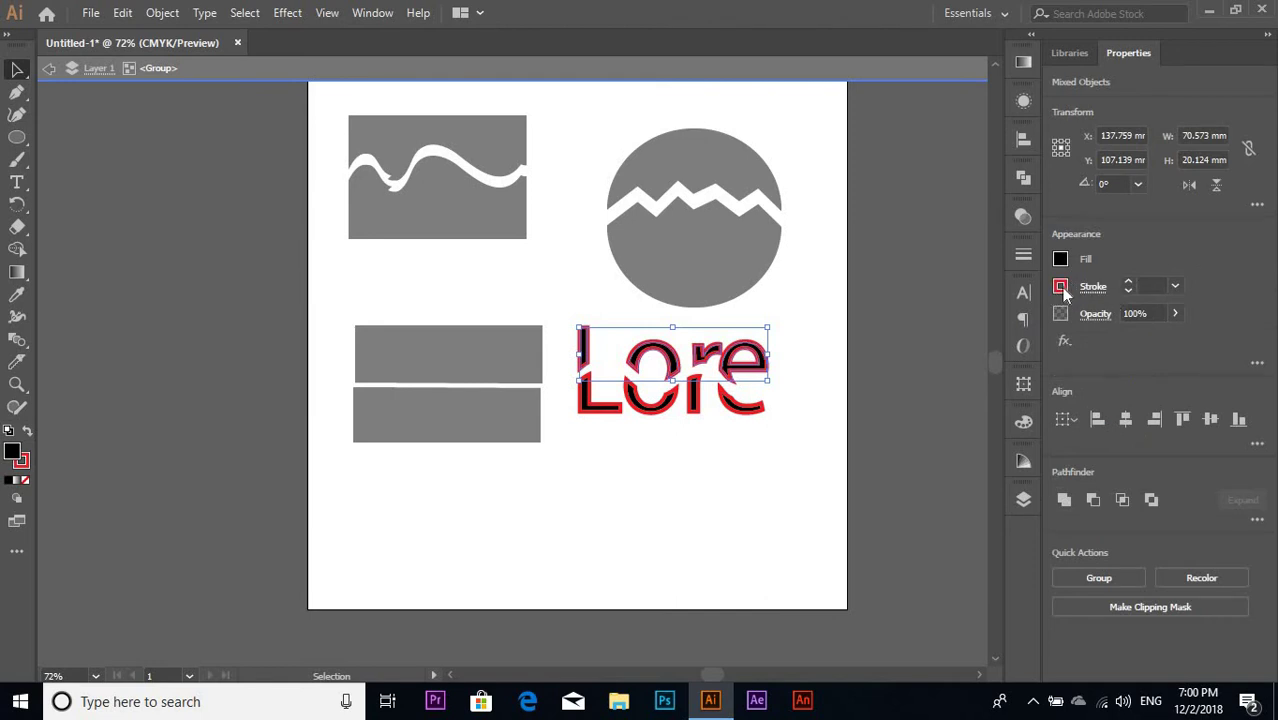
left_click(1093, 287)
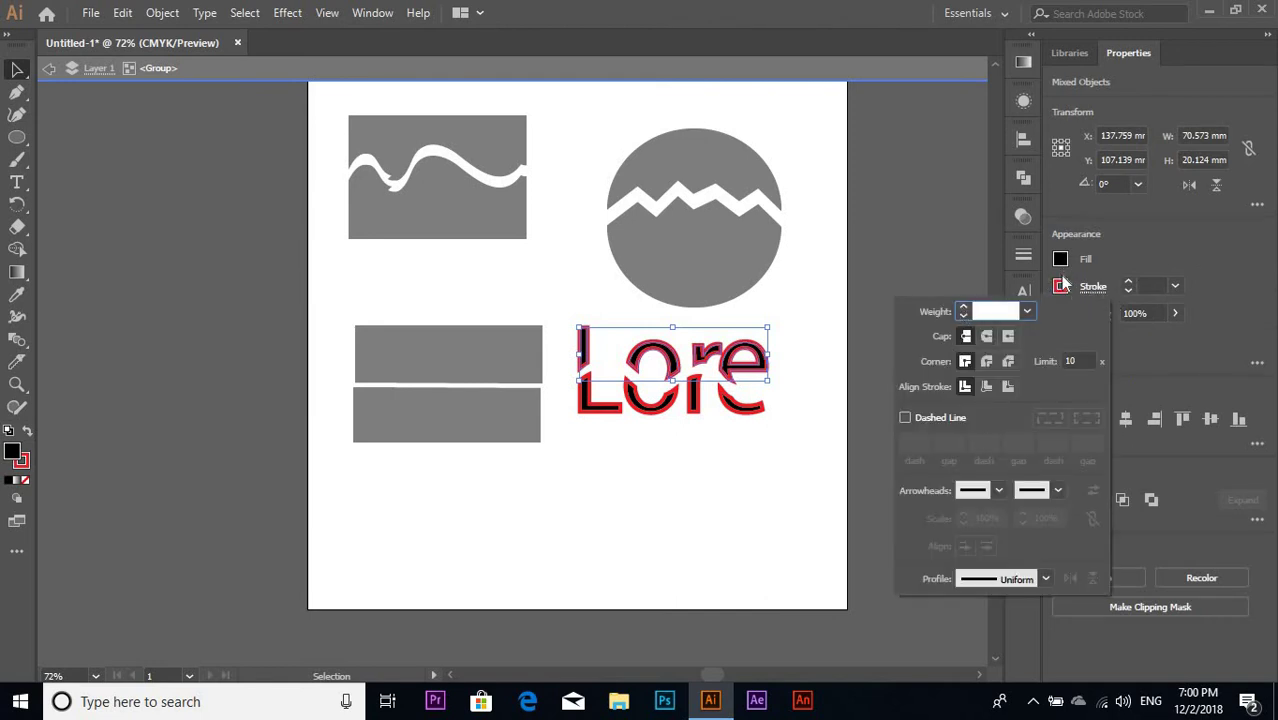
left_click(1062, 288)
left_click(1061, 287)
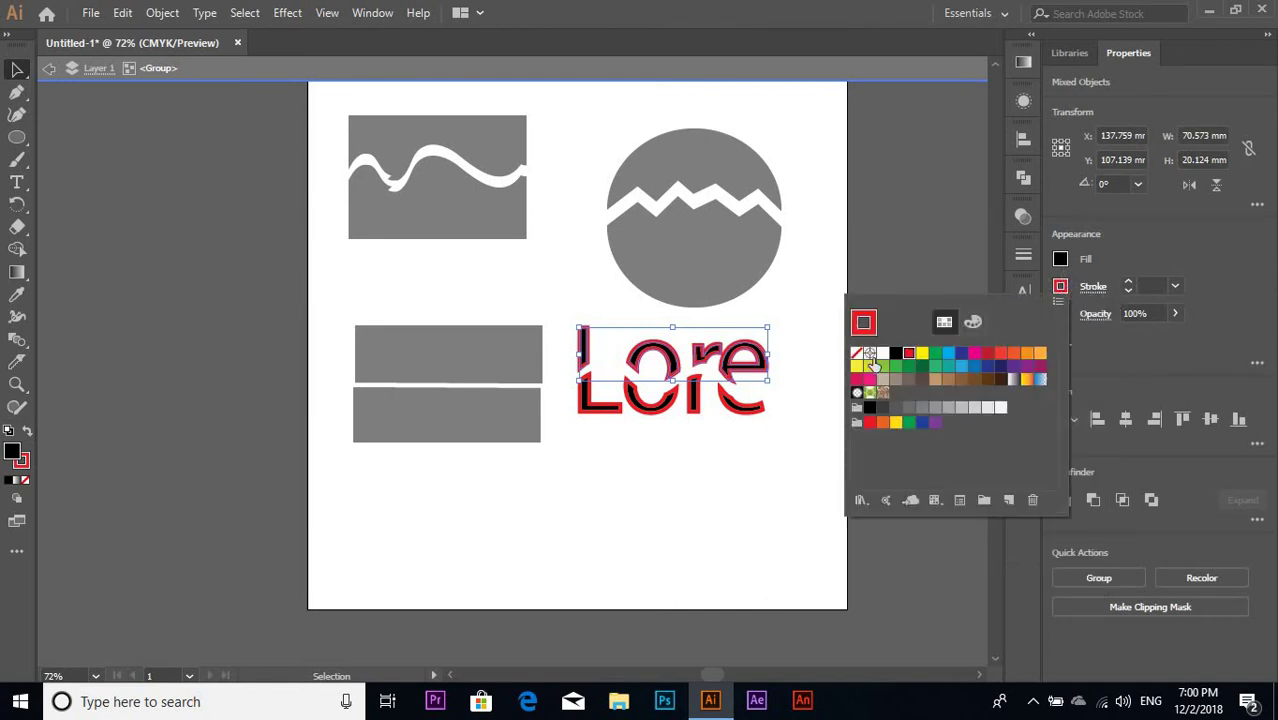
left_click(858, 354)
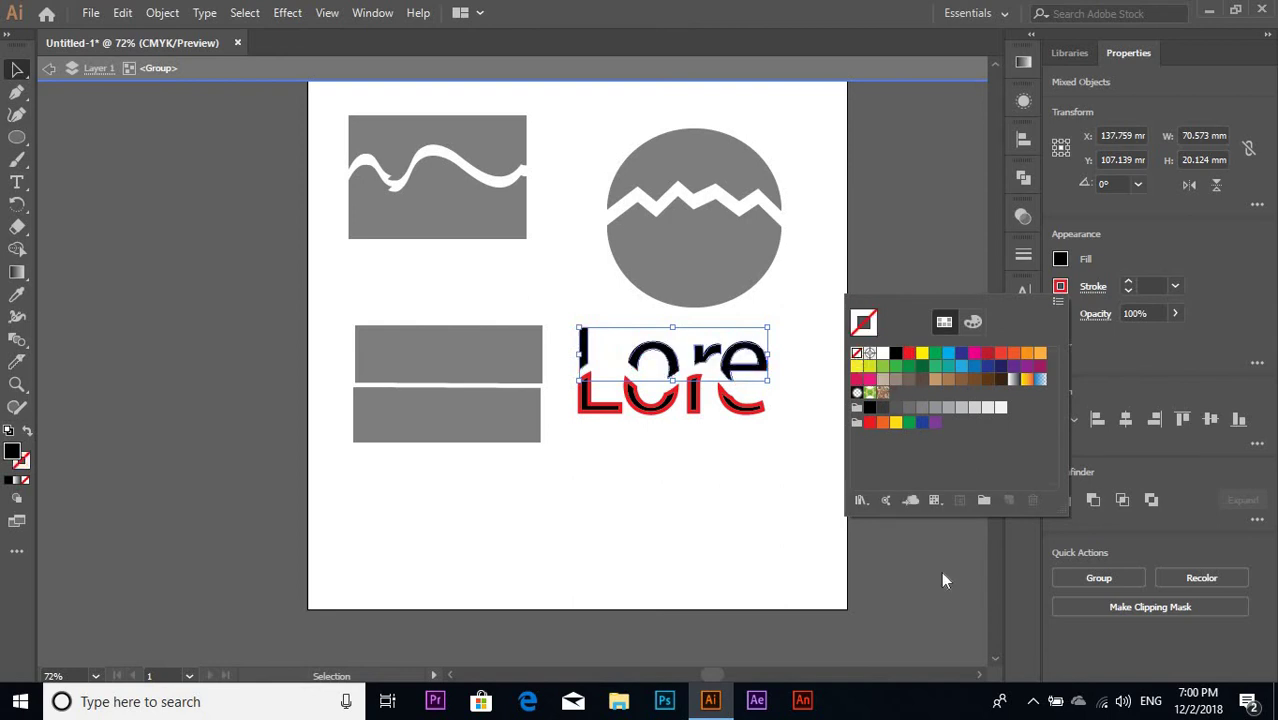
left_click(610, 430)
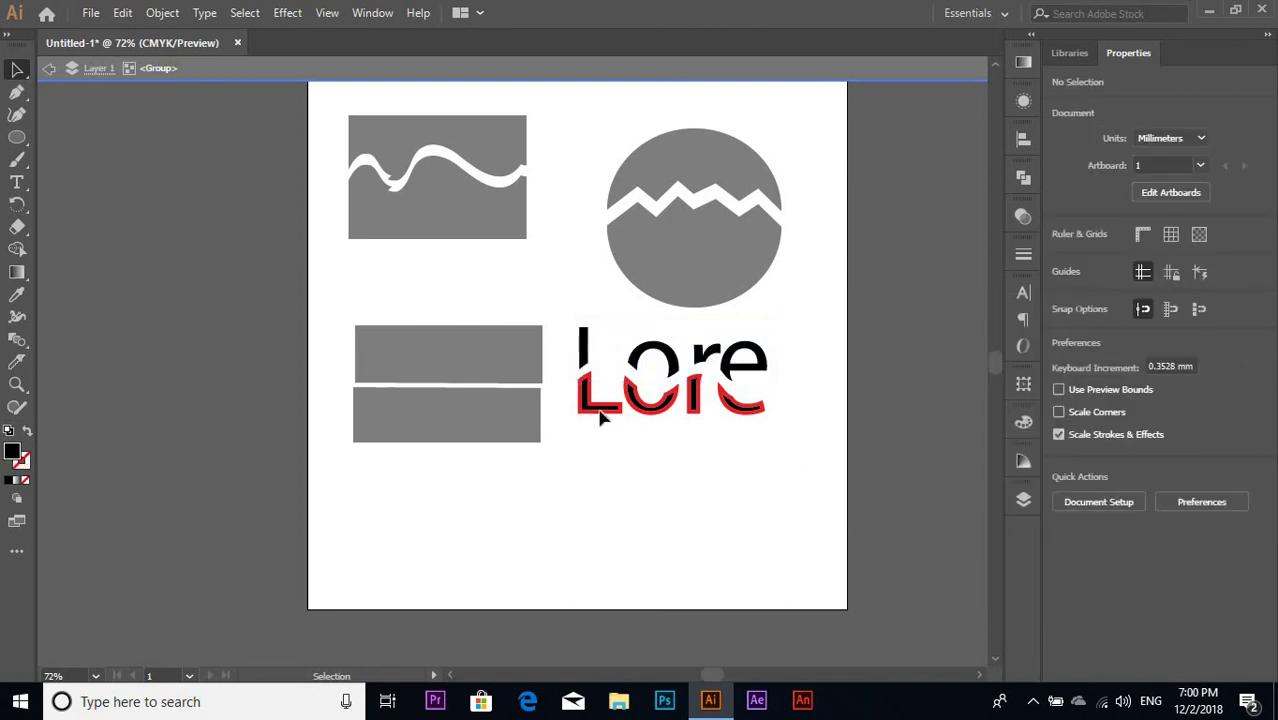
left_click_drag(564, 380, 850, 516)
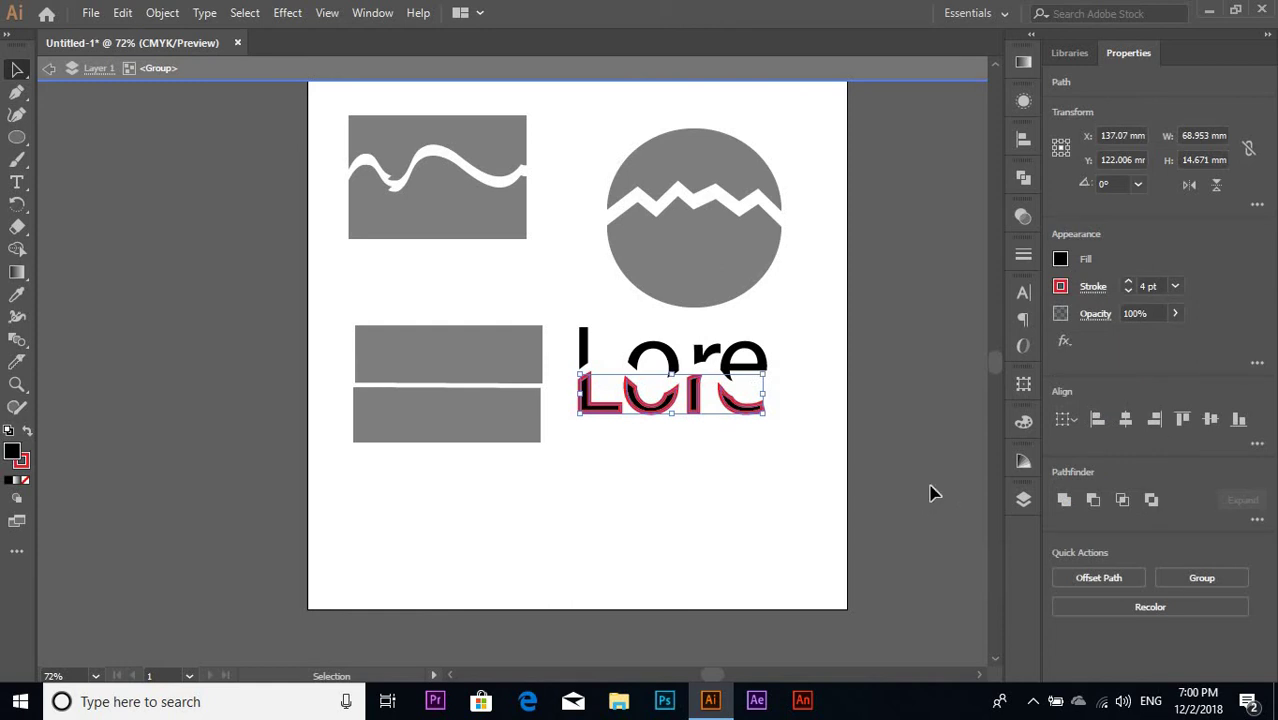